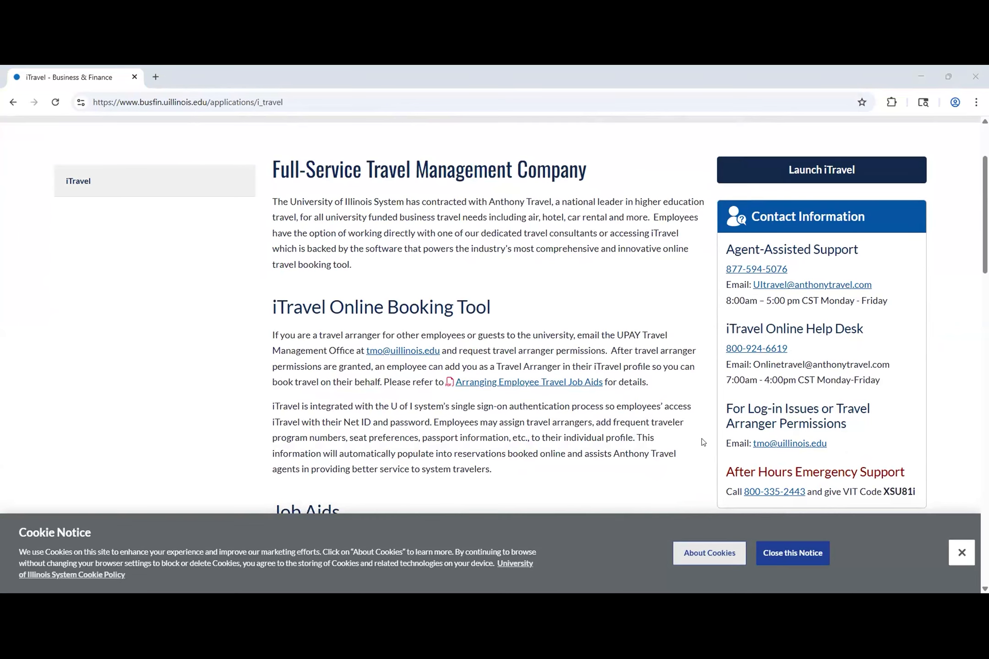
Step: Scroll the iTravel page down to the seven Job Aids and the Related Link box
scroll(733, 435, "down", 4)
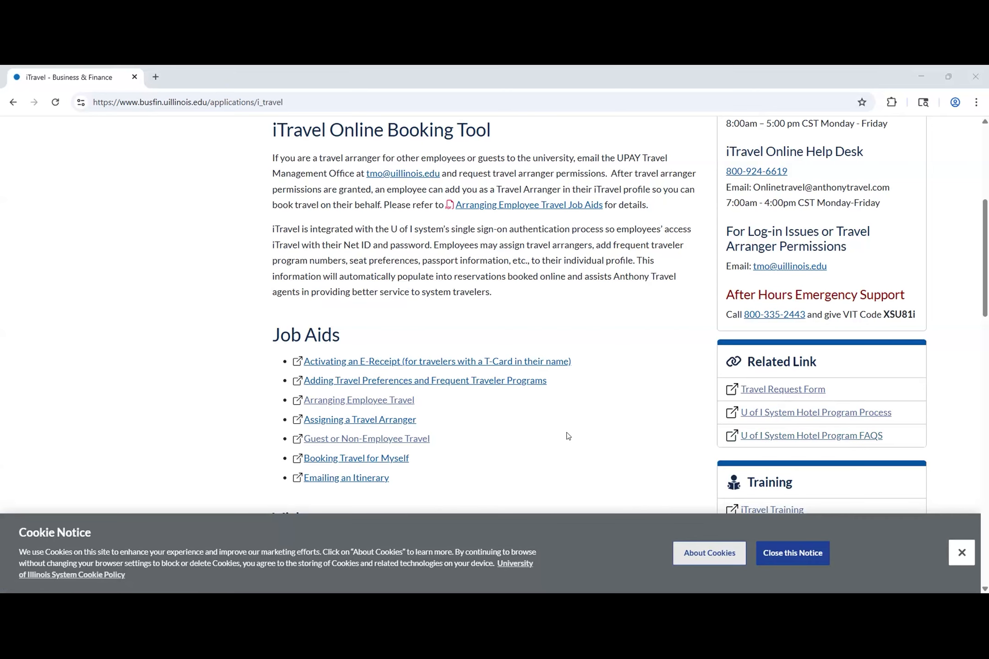
Step: Scroll past Videos and Benefits of iTravel to the Cancelling Trips / Redeeming Unused Airline Tickets section
scroll(566, 432, "down", 5)
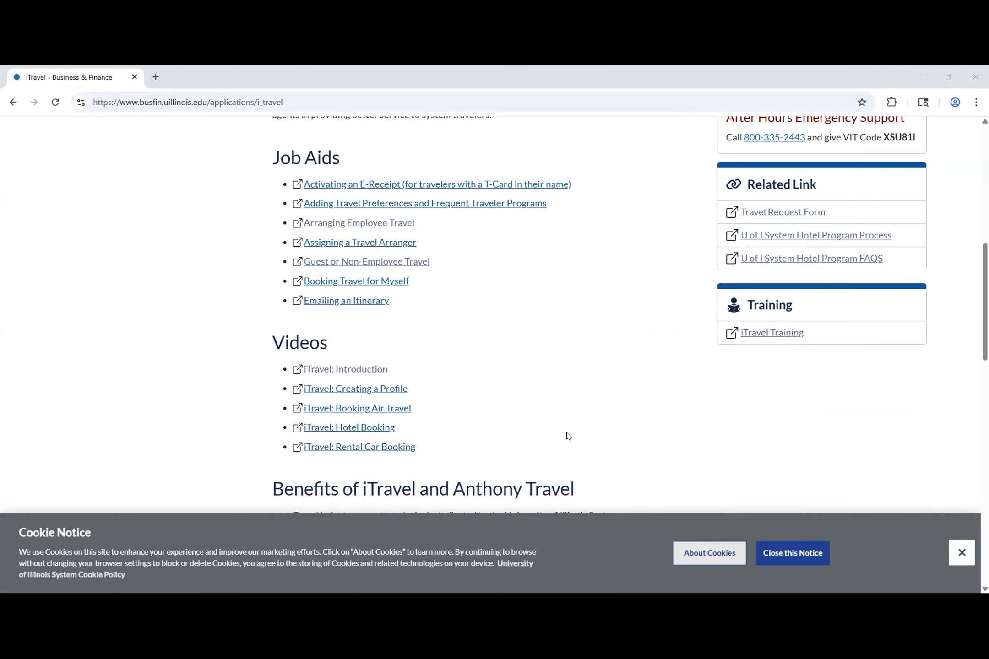
scroll(501, 399, "down", 1)
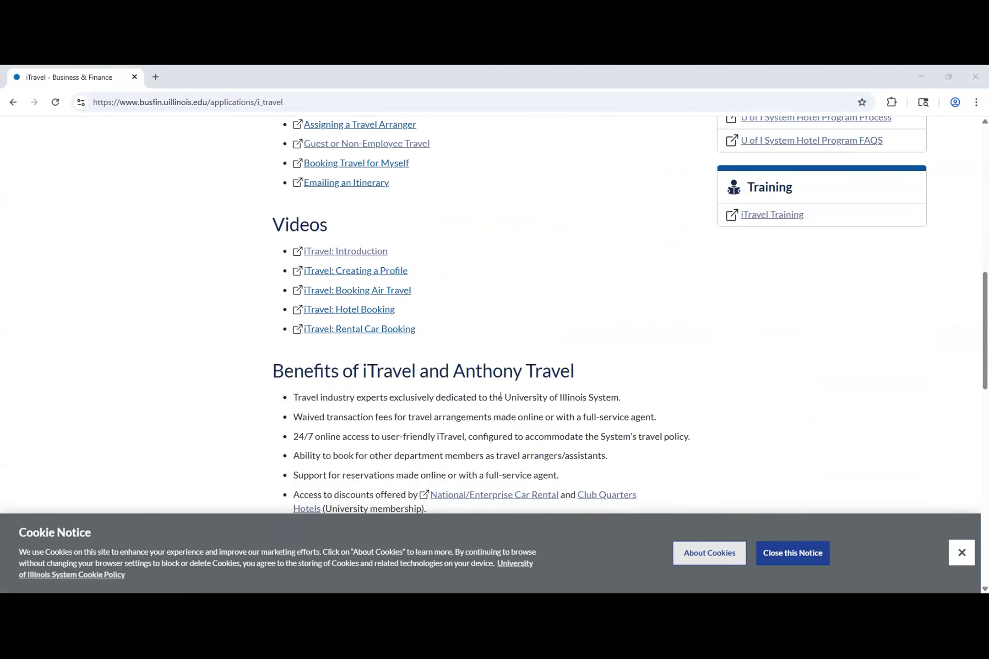
scroll(525, 417, "down", 2)
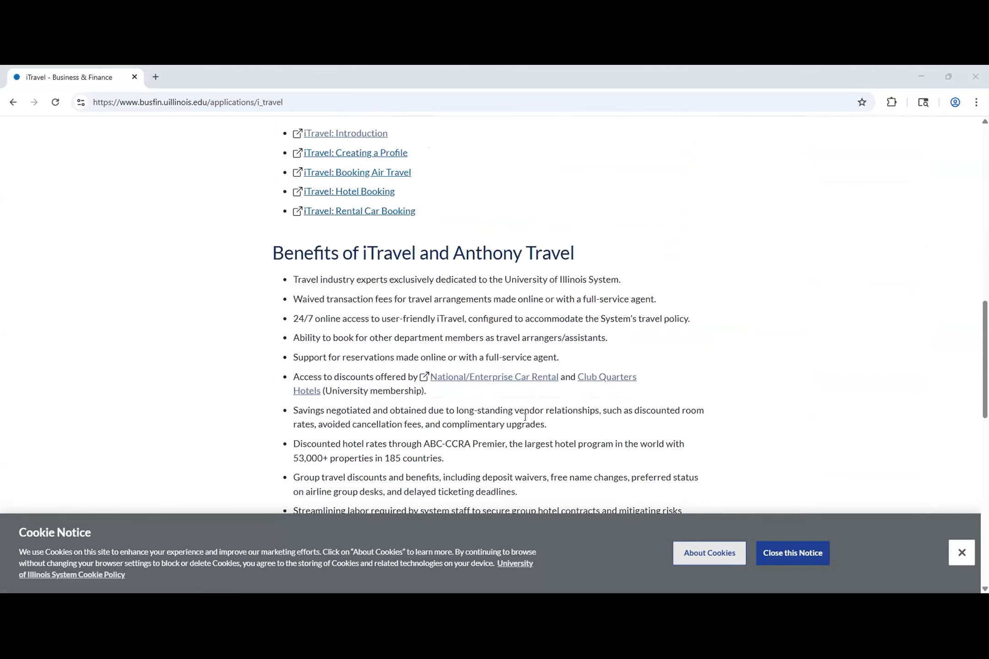
scroll(525, 417, "down", 7)
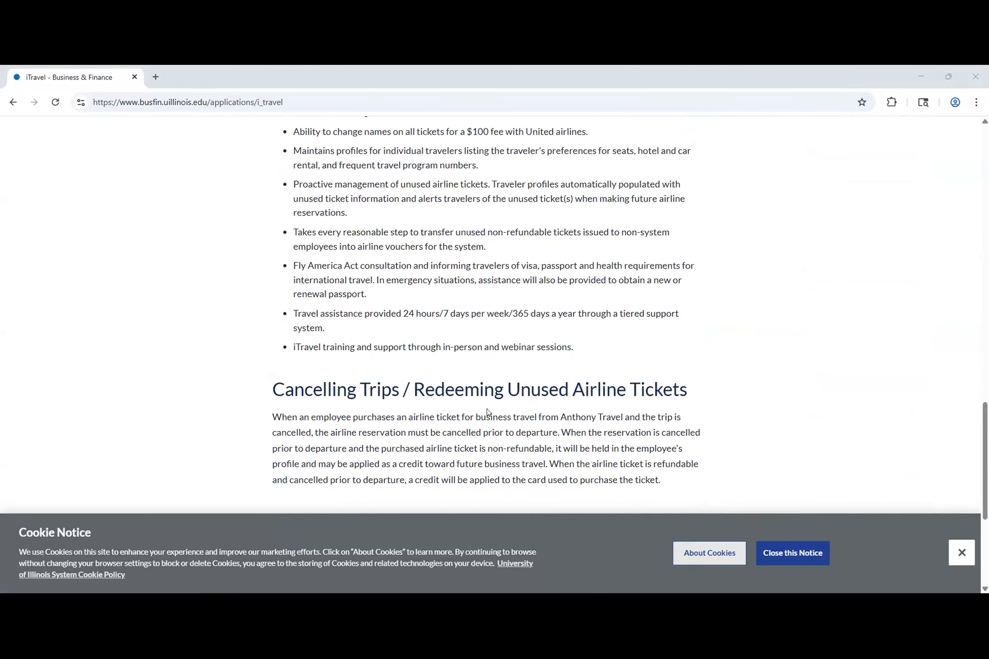
scroll(488, 412, "up", 13)
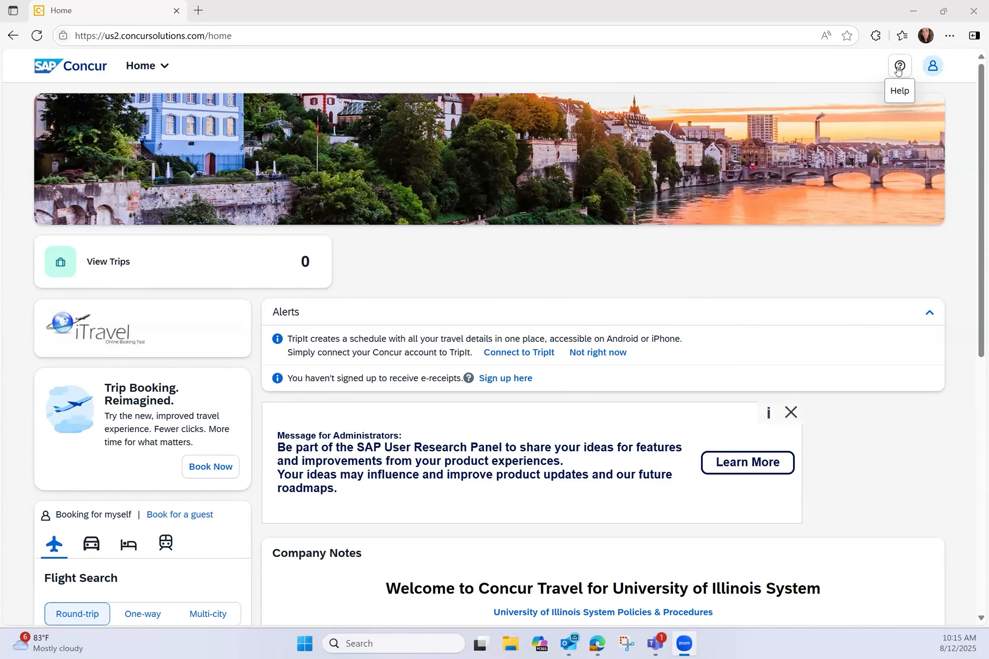
Step: Open the My Profile – Personal Information page from the profile menu's Profile Settings
left_click(933, 66)
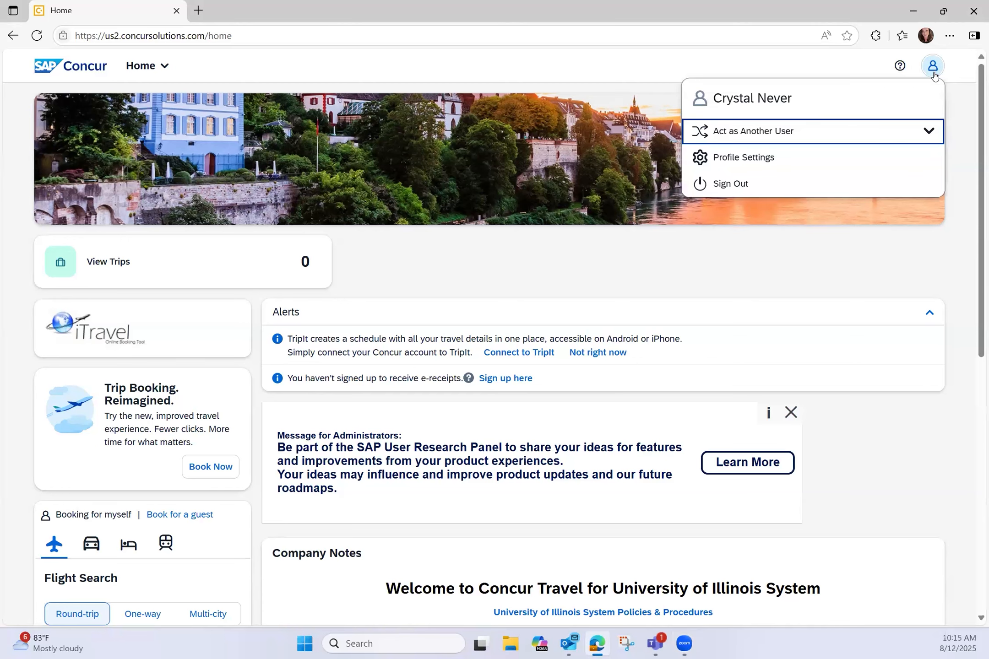
left_click(738, 159)
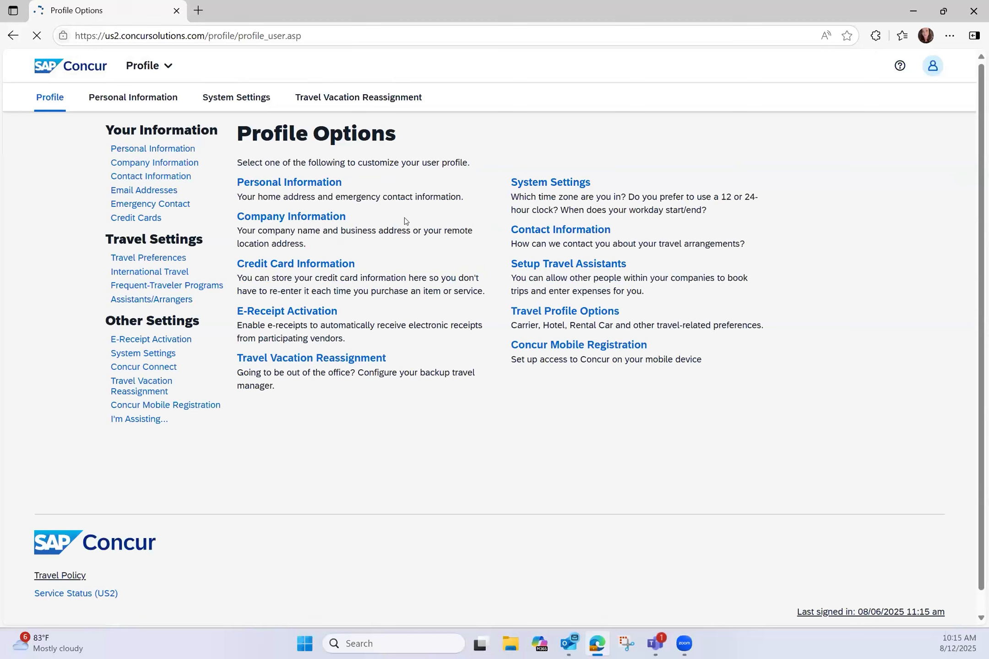
left_click(331, 186)
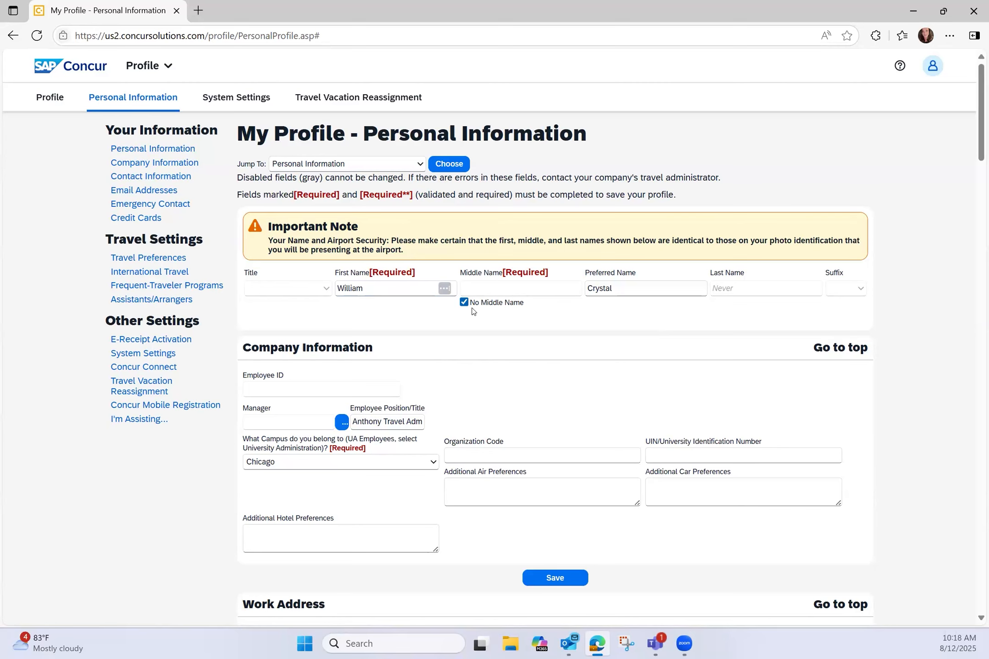
scroll(547, 310, "down", 2)
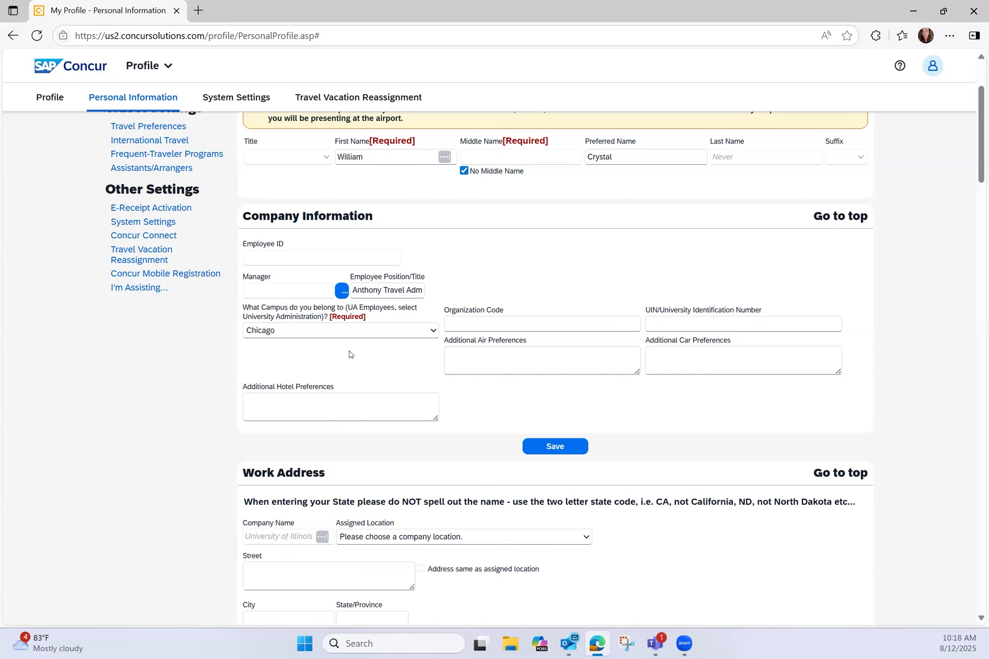
scroll(349, 354, "down", 10)
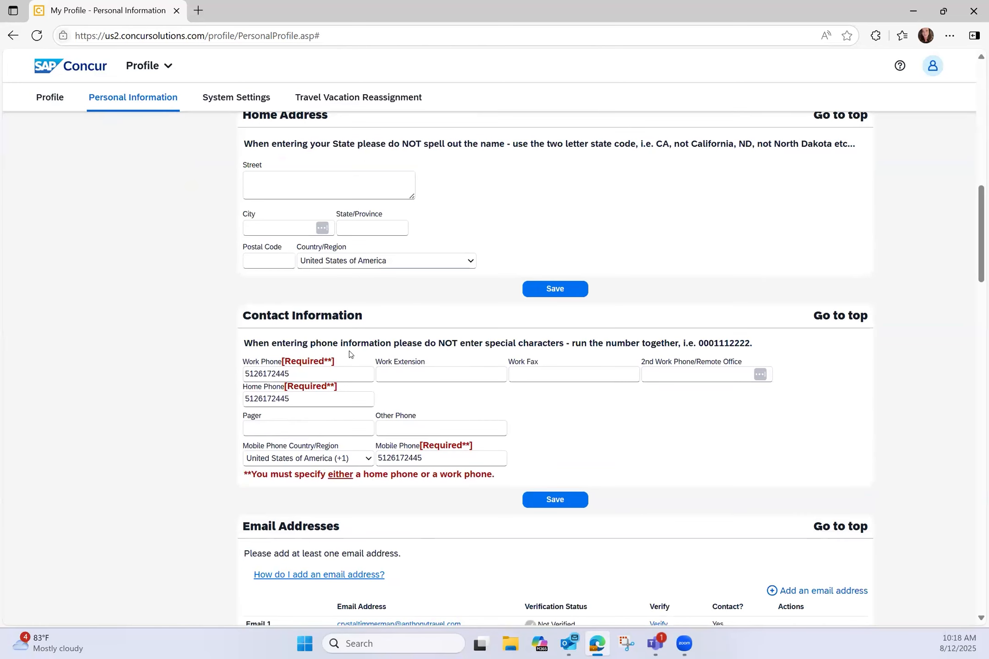
scroll(351, 362, "down", 2)
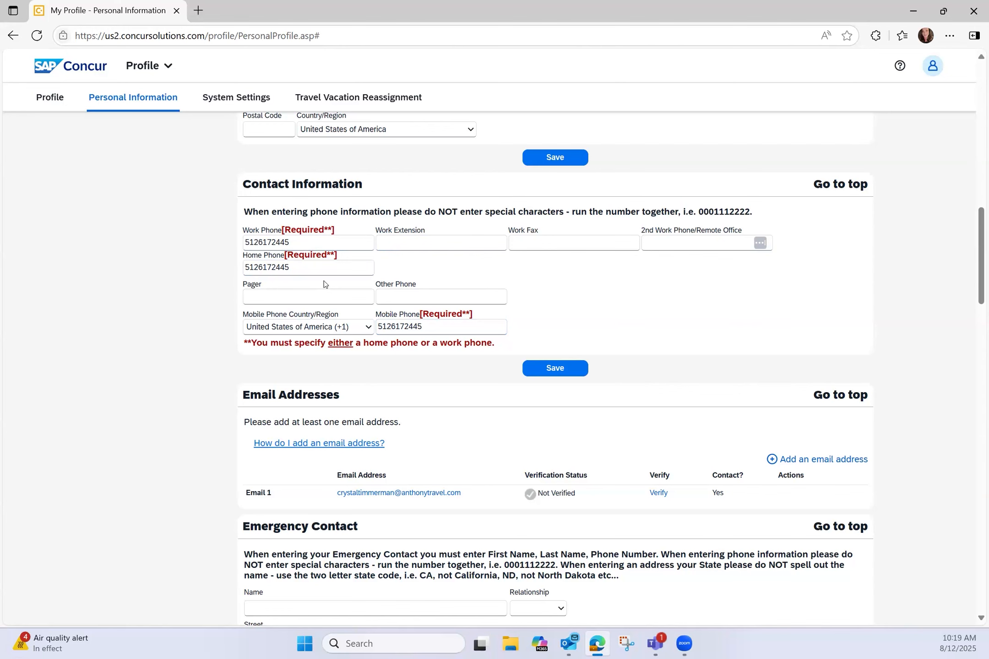
Step: Scroll past Email Addresses and Emergency Contact until Travel Preferences is at the top
scroll(324, 280, "down", 4)
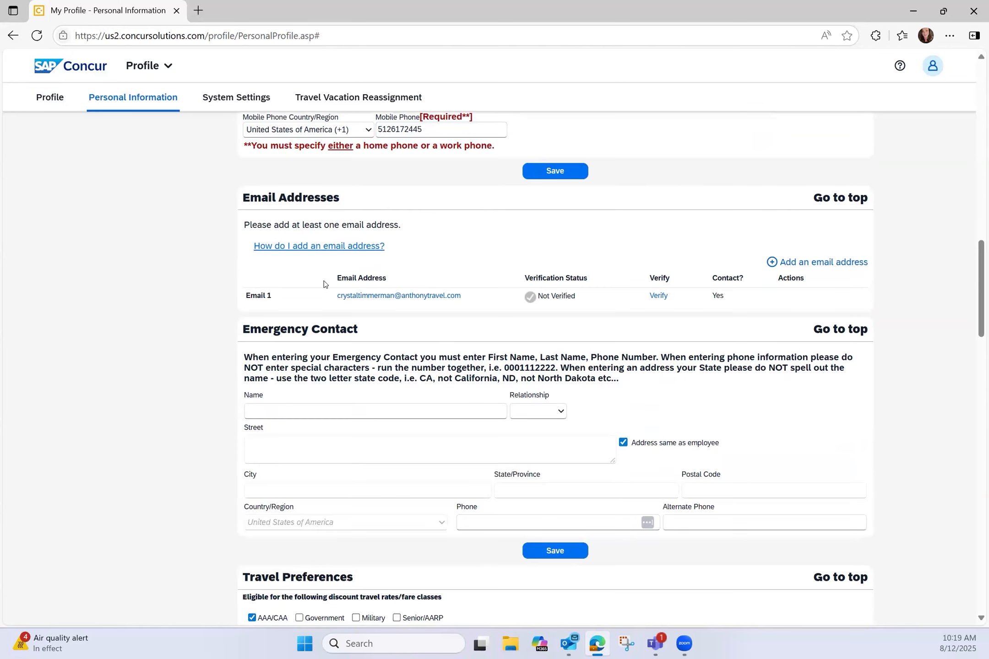
scroll(324, 280, "down", 1)
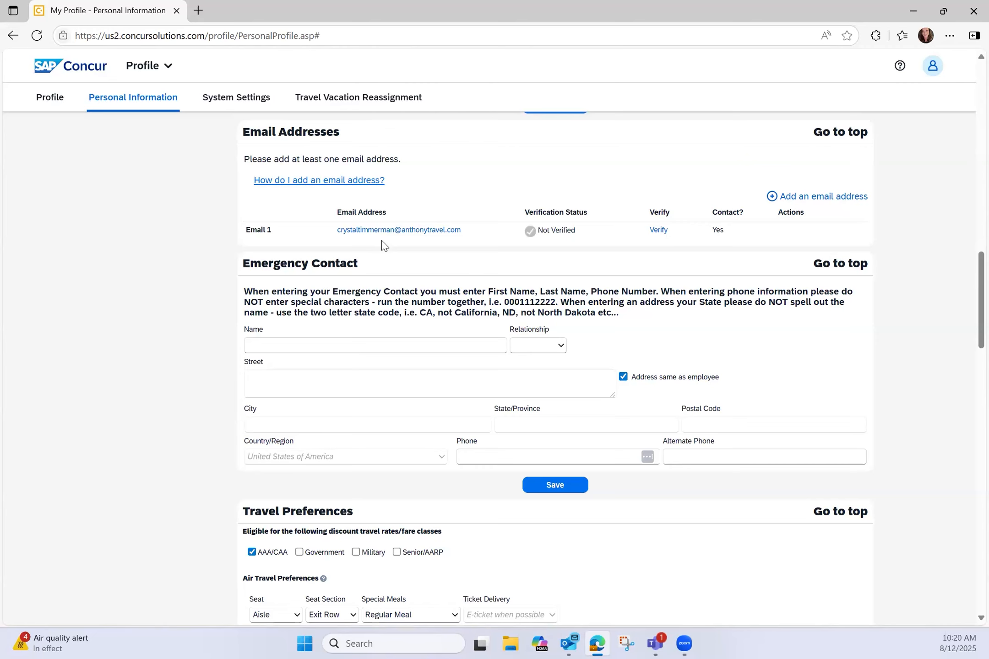
scroll(382, 242, "down", 5)
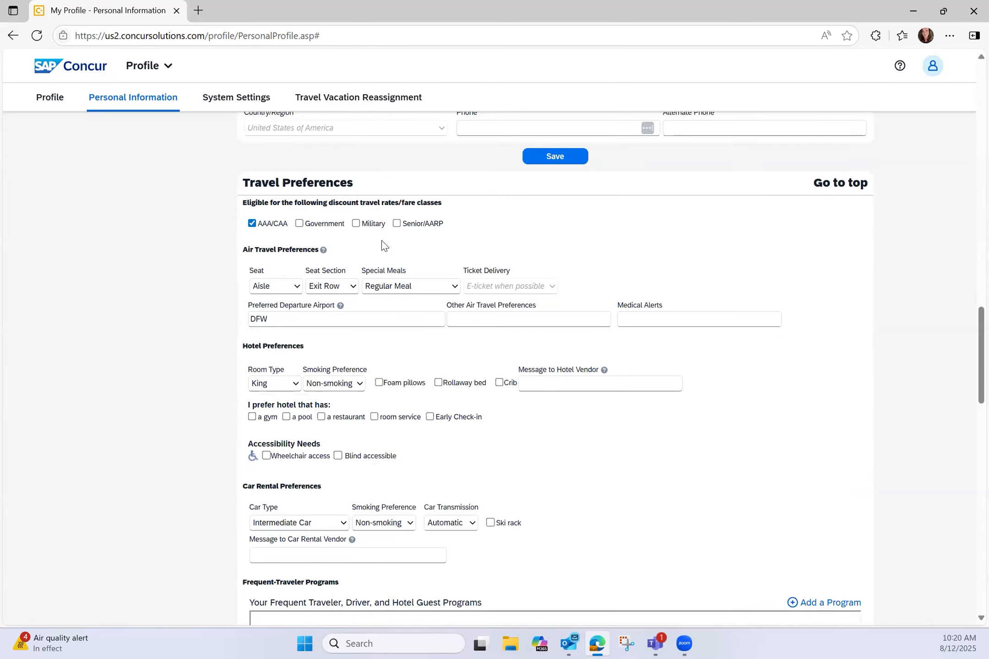
scroll(382, 243, "down", 1)
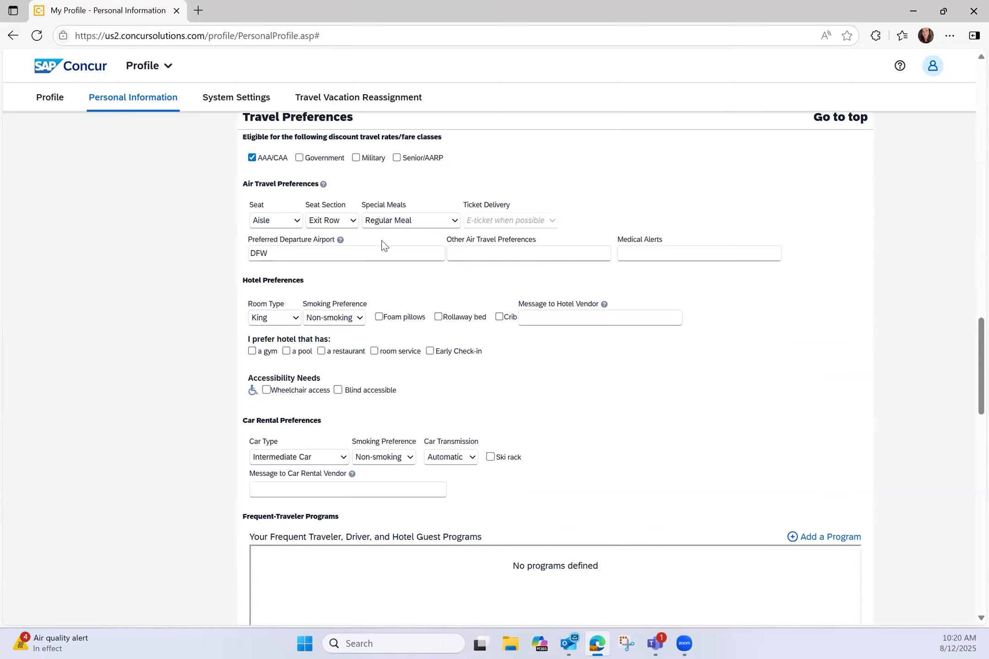
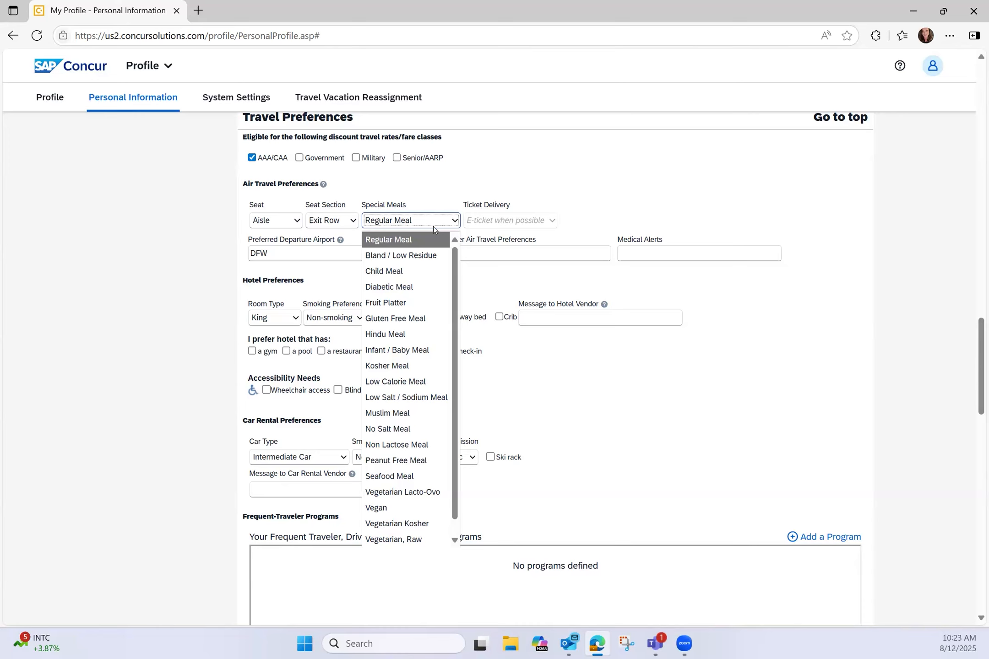
Step: Keep Regular Meal and set the preferred departure airport to DFW - Dallas/Fort Worth Intl Airport
left_click(619, 200)
left_click(316, 257)
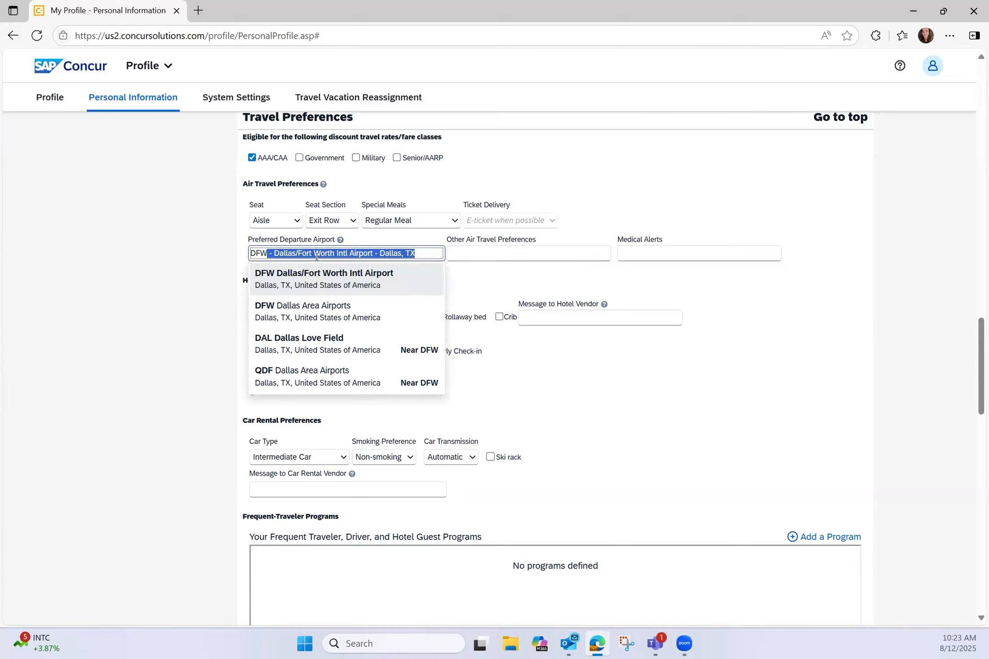
left_click(819, 302)
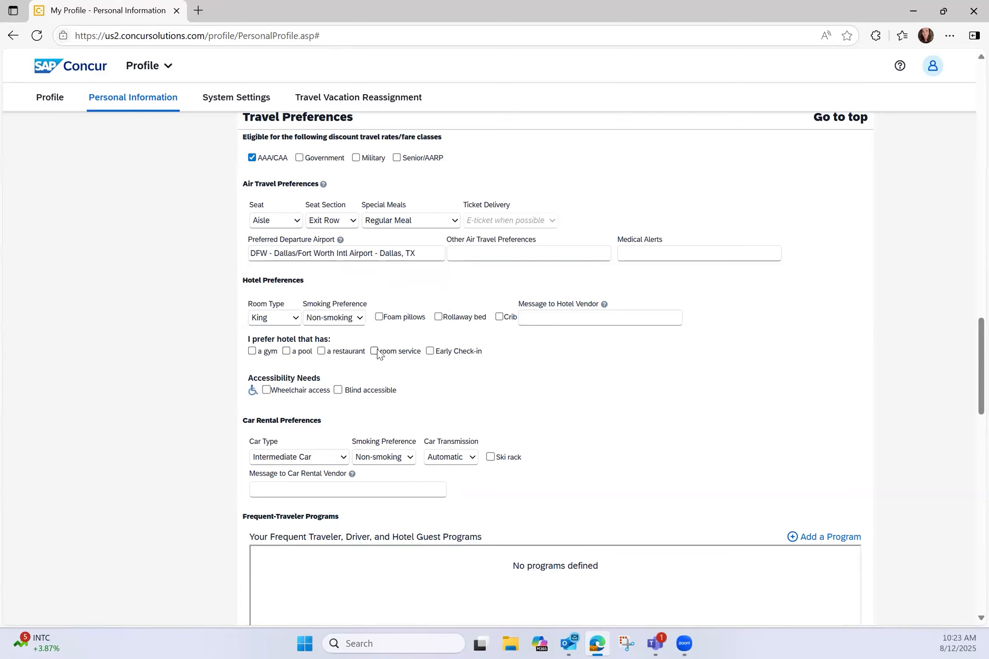
Step: Open Add a Program under Frequent-Traveler Programs, maximize it, and close row 1's carrier list unselected
scroll(377, 354, "down", 3)
scroll(377, 354, "down", 4)
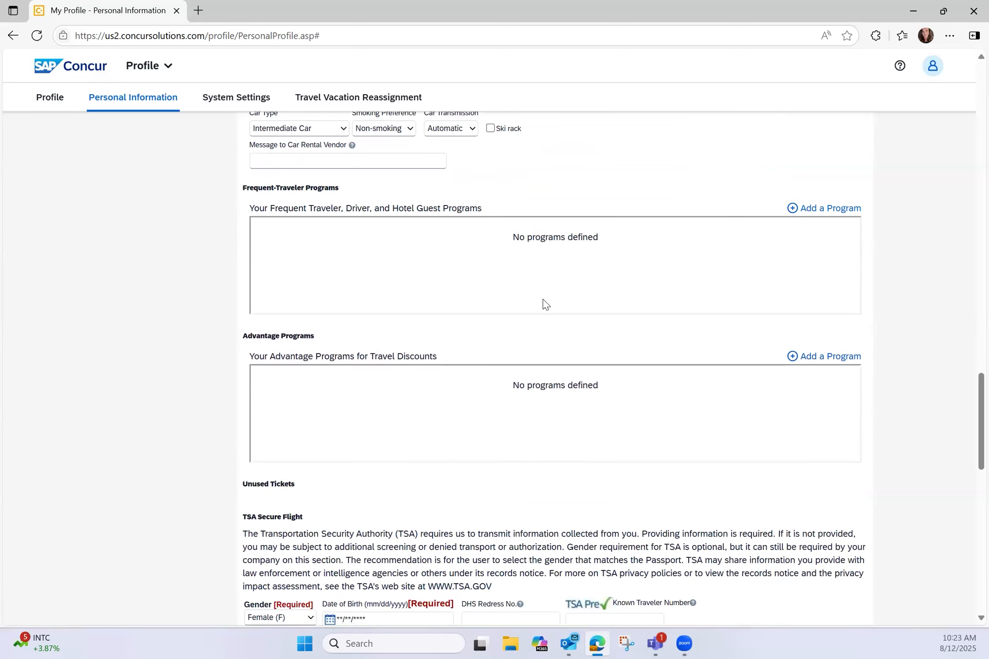
left_click(814, 210)
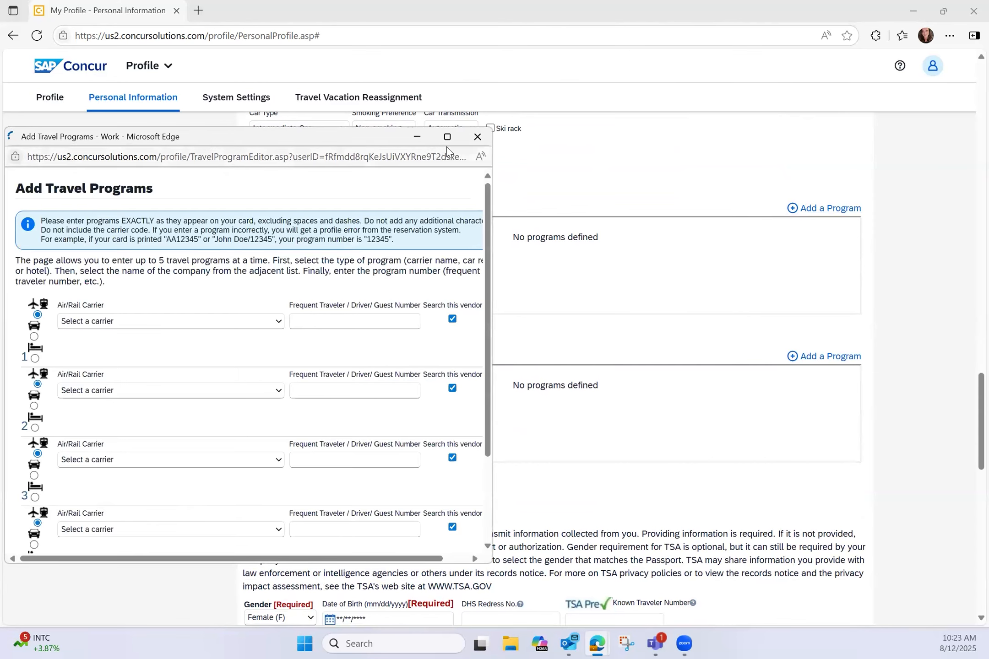
left_click(465, 132)
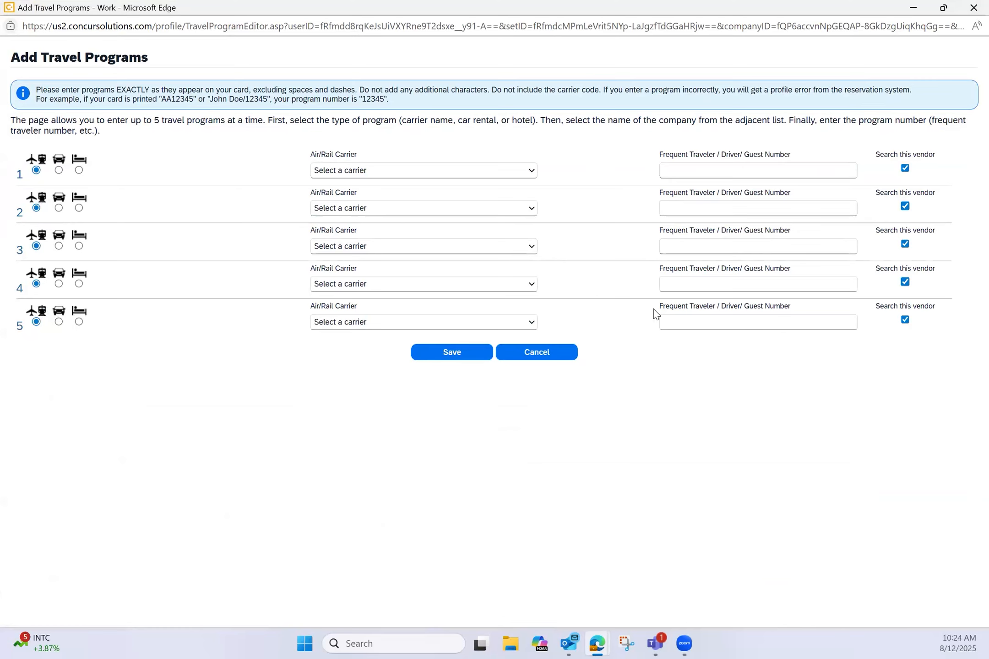
left_click(503, 170)
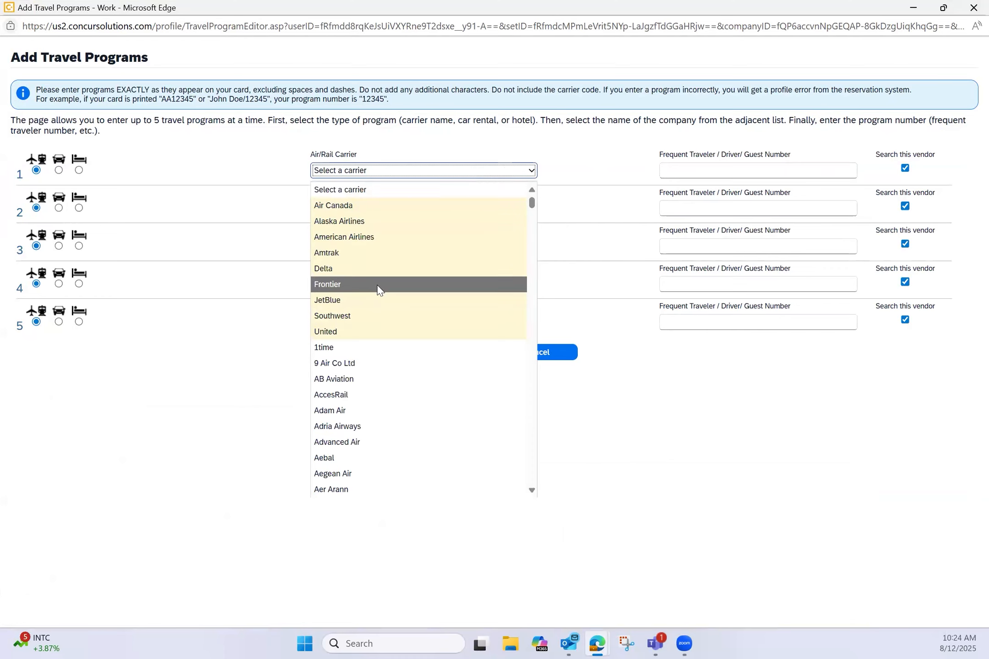
scroll(388, 383, "down", 15)
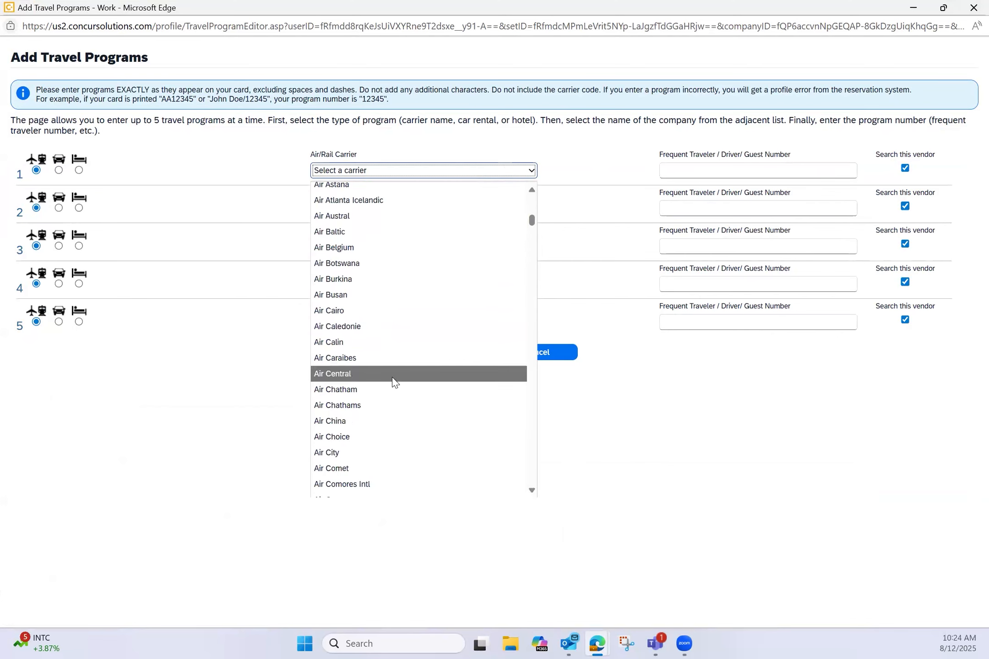
left_click(586, 170)
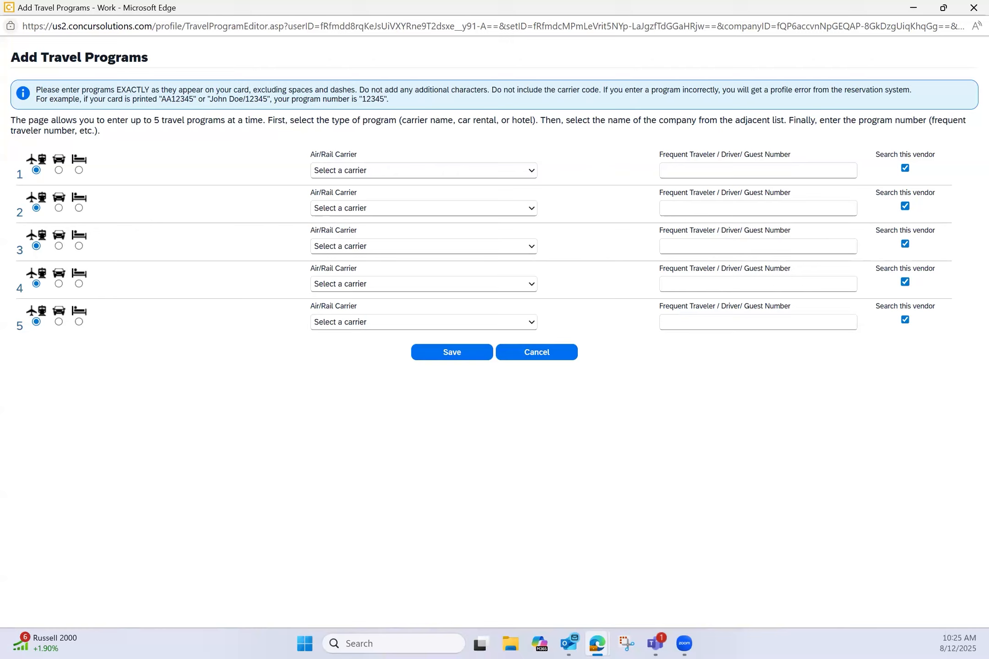
Step: Close the Add Travel Programs window without saving and scroll toward TSA Secure Flight
left_click(972, 8)
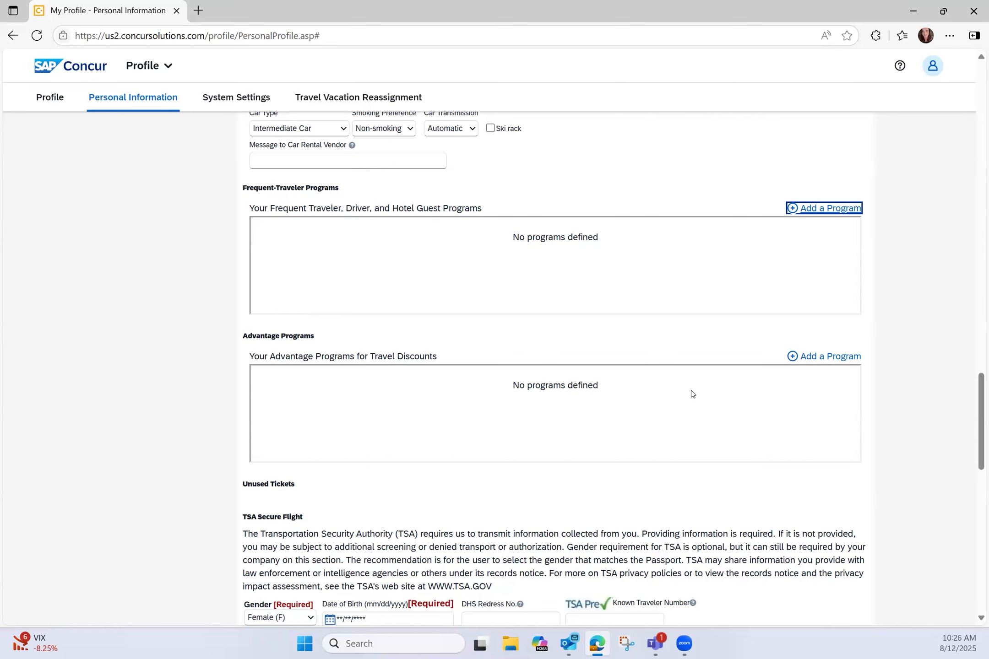
scroll(691, 390, "down", 5)
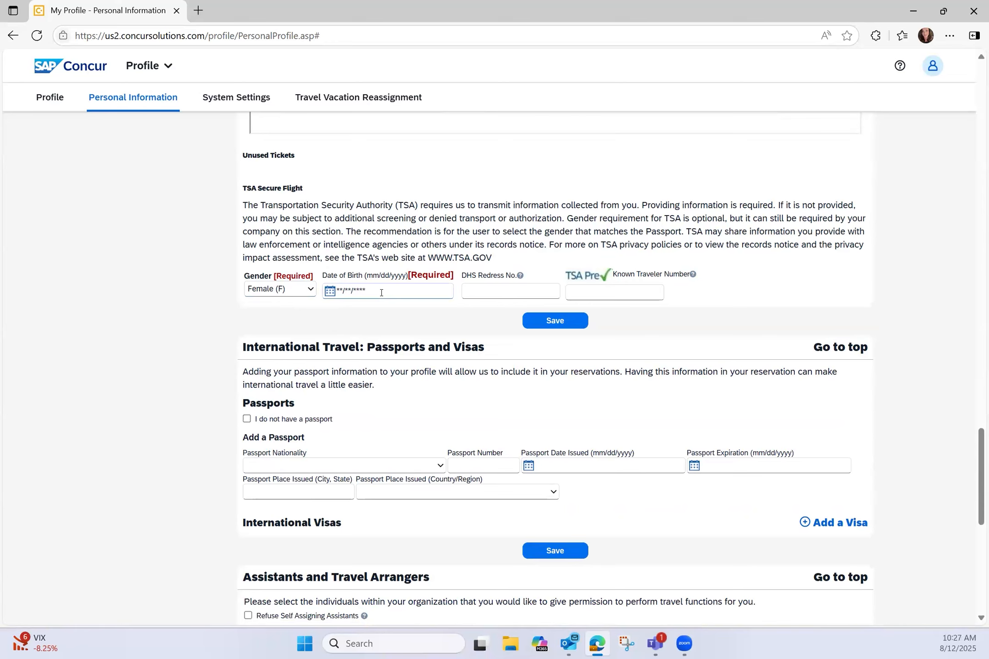
Step: Focus the Known Traveler Number field, then scroll to International Travel and Travel Arrangers
left_click(591, 293)
scroll(592, 293, "down", 4)
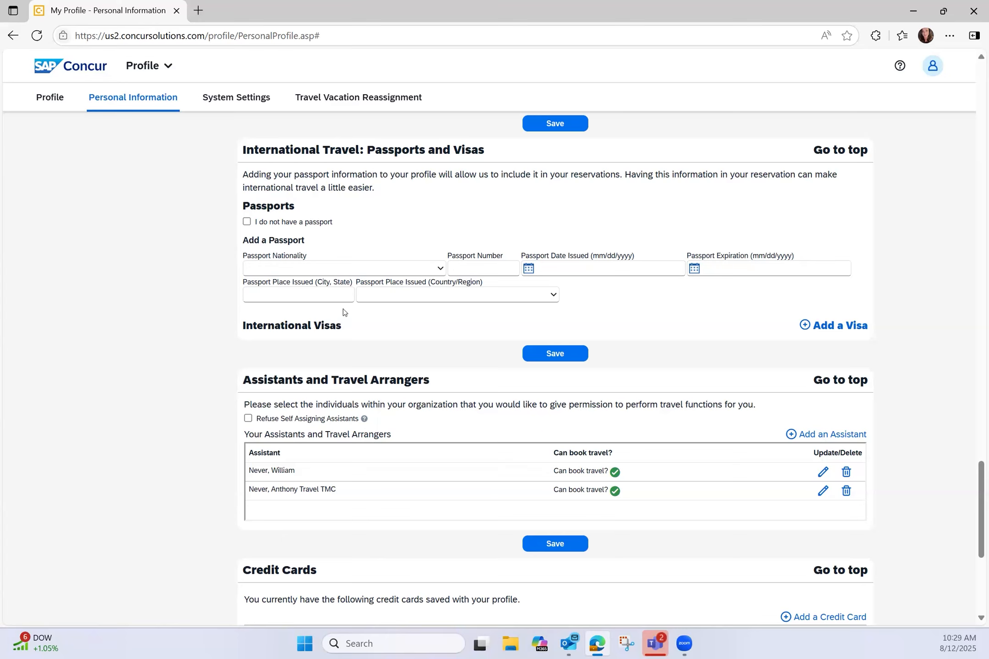
left_click(818, 436)
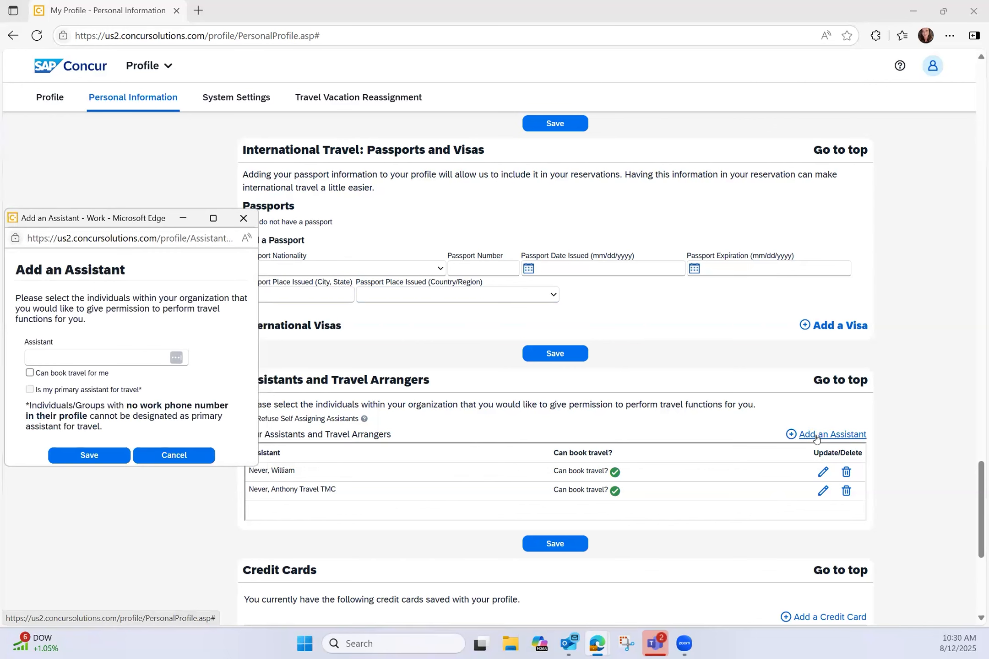
left_click(52, 362)
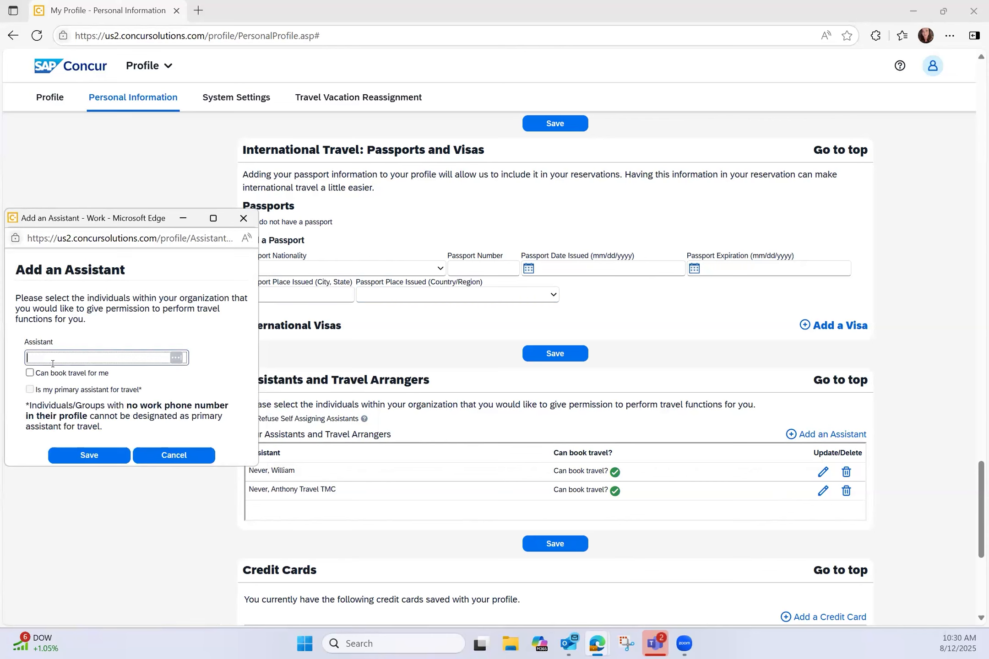
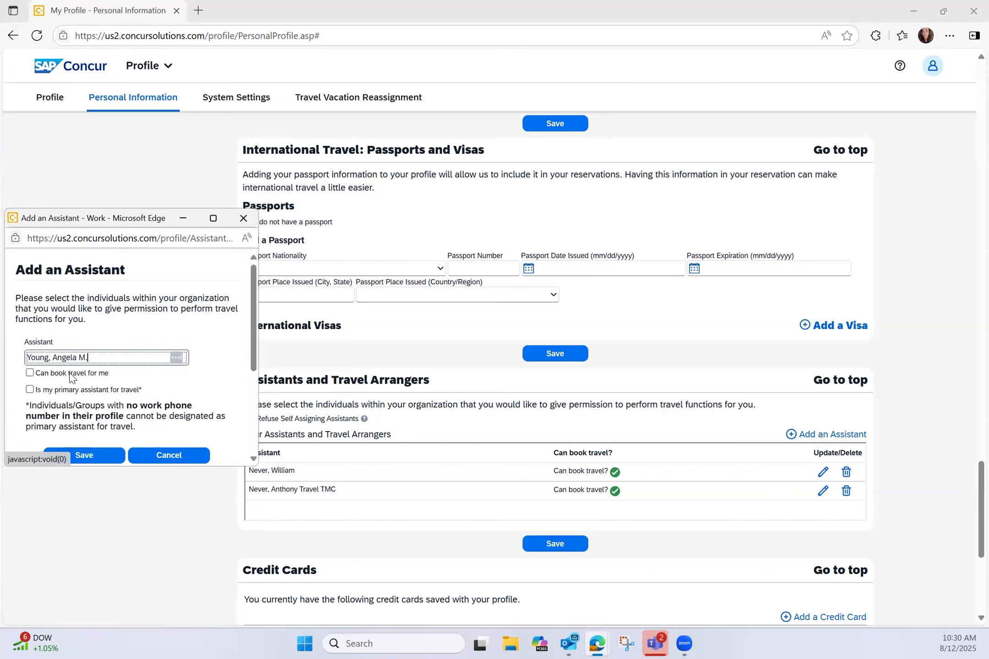
left_click(70, 378)
left_click(29, 373)
left_click(29, 390)
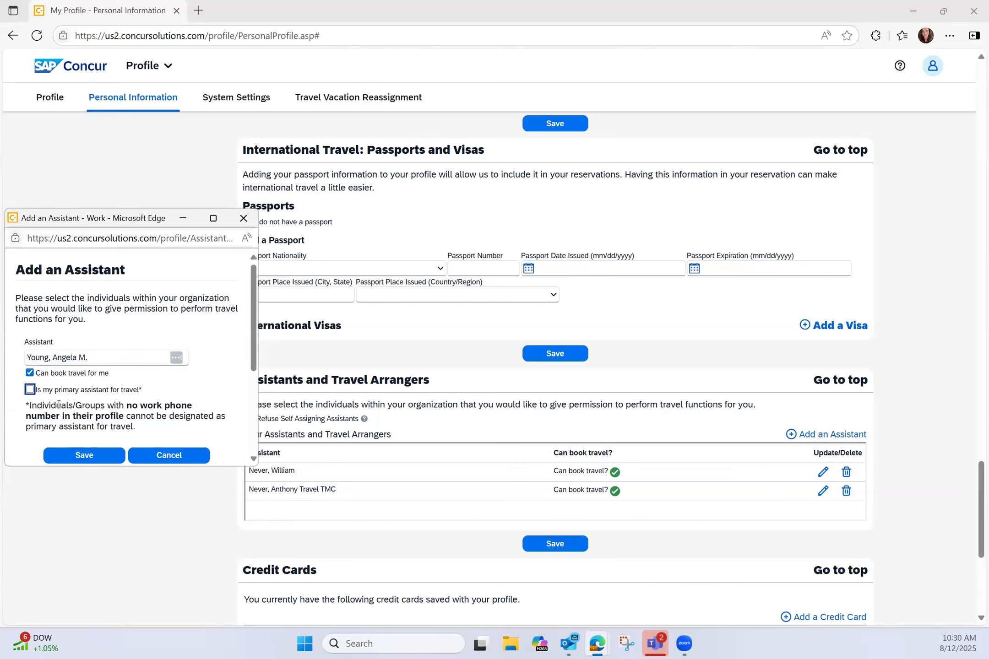
left_click(185, 454)
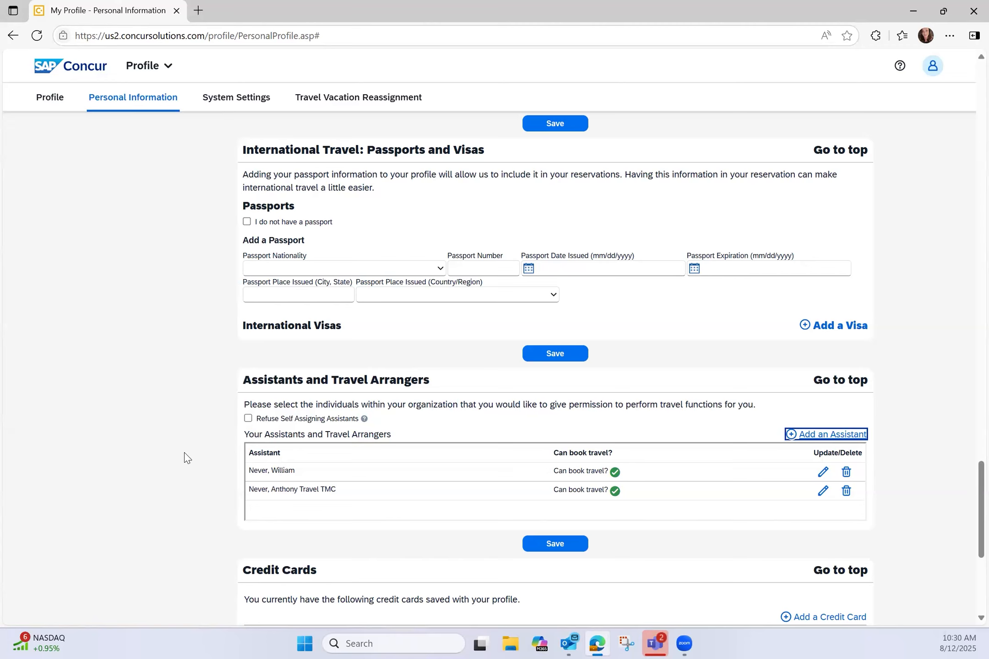
Step: Abandon the new credit card with hotel and plane-ticket defaults unchecked, then save the profile
scroll(186, 456, "down", 5)
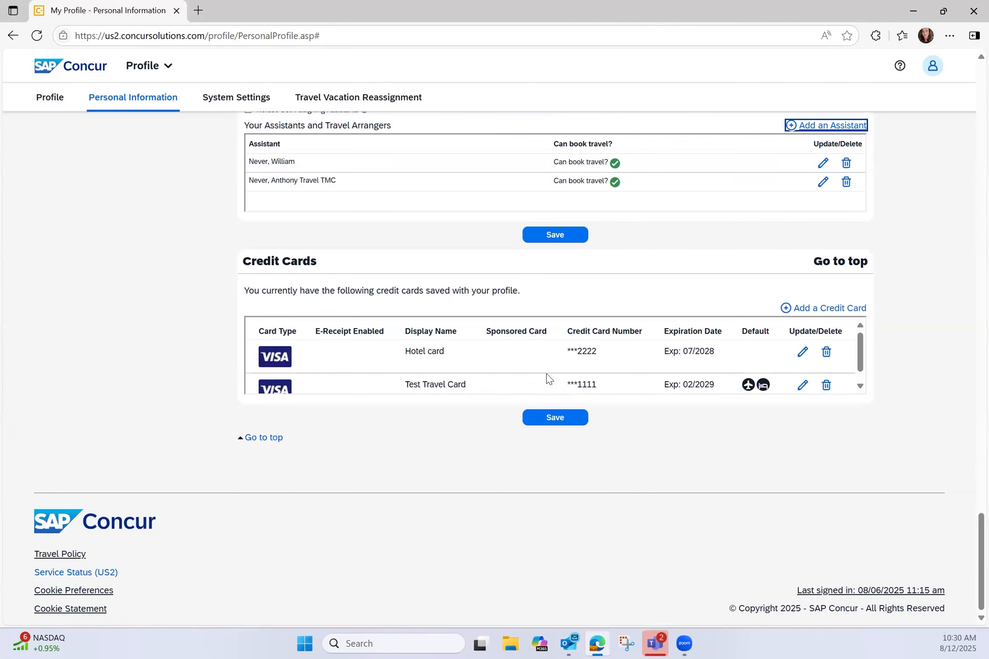
left_click(811, 308)
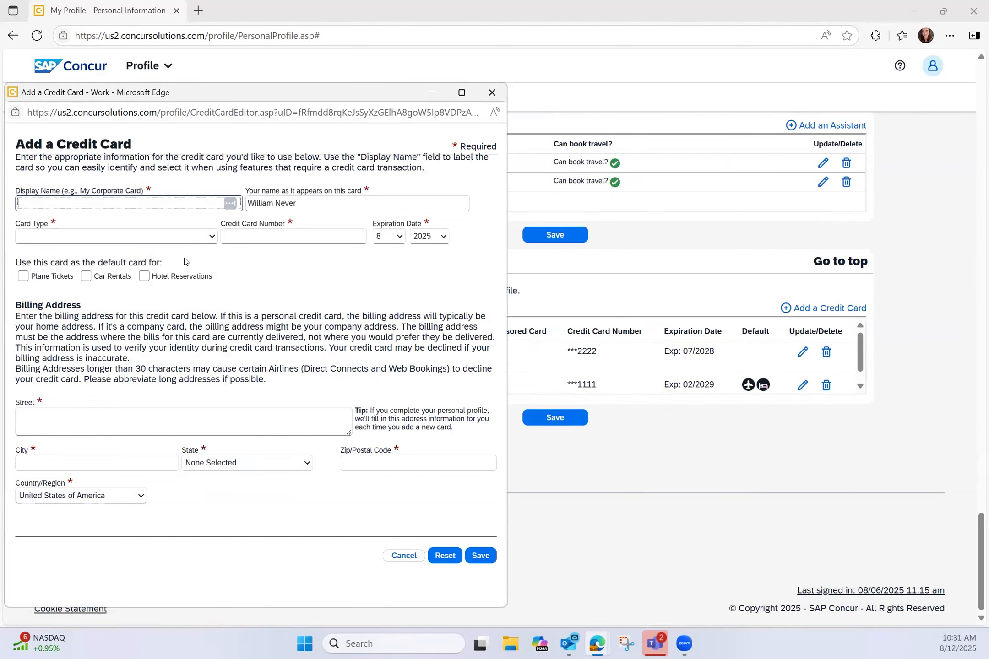
left_click(143, 278)
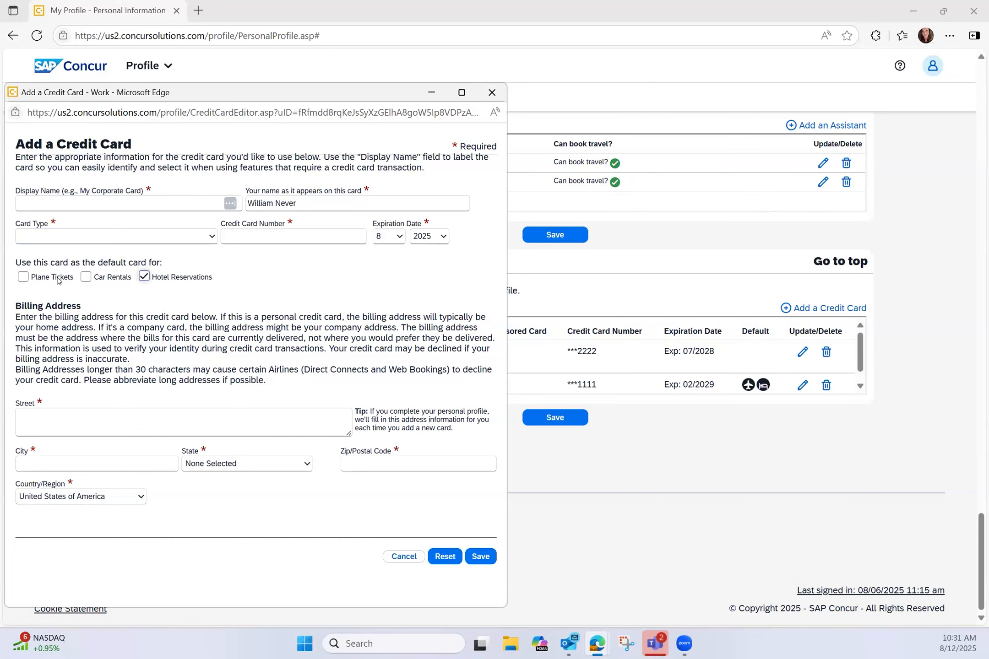
double_click(94, 275)
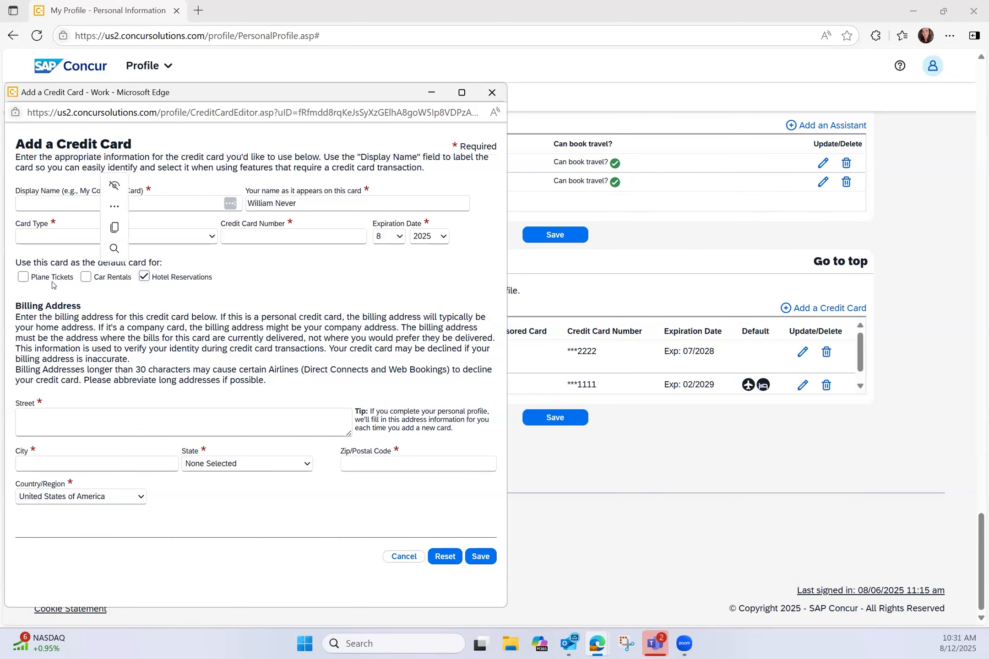
left_click(54, 280)
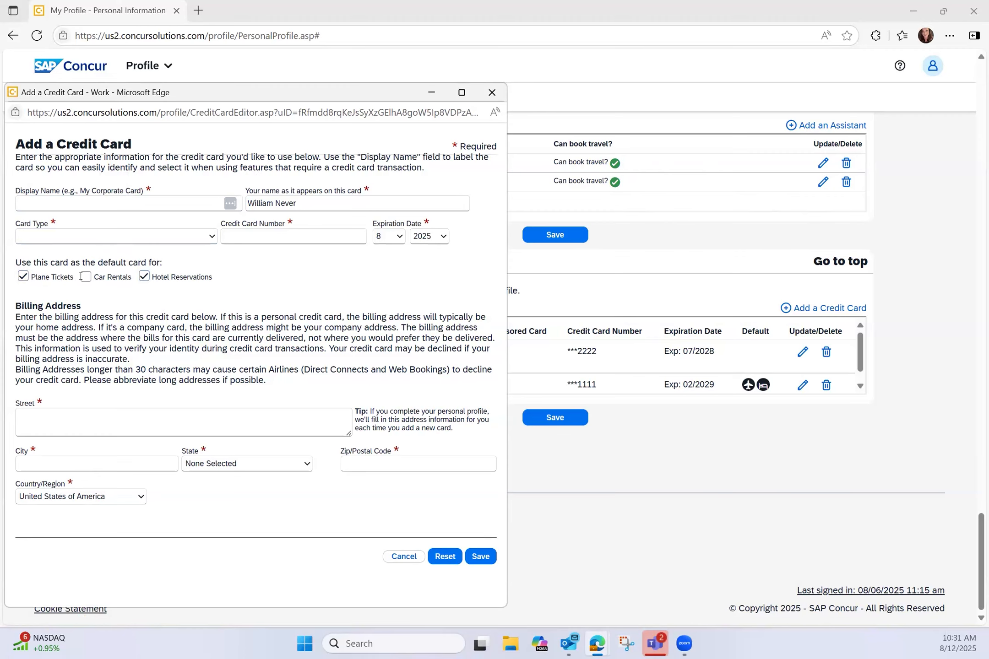
left_click(143, 275)
left_click(25, 277)
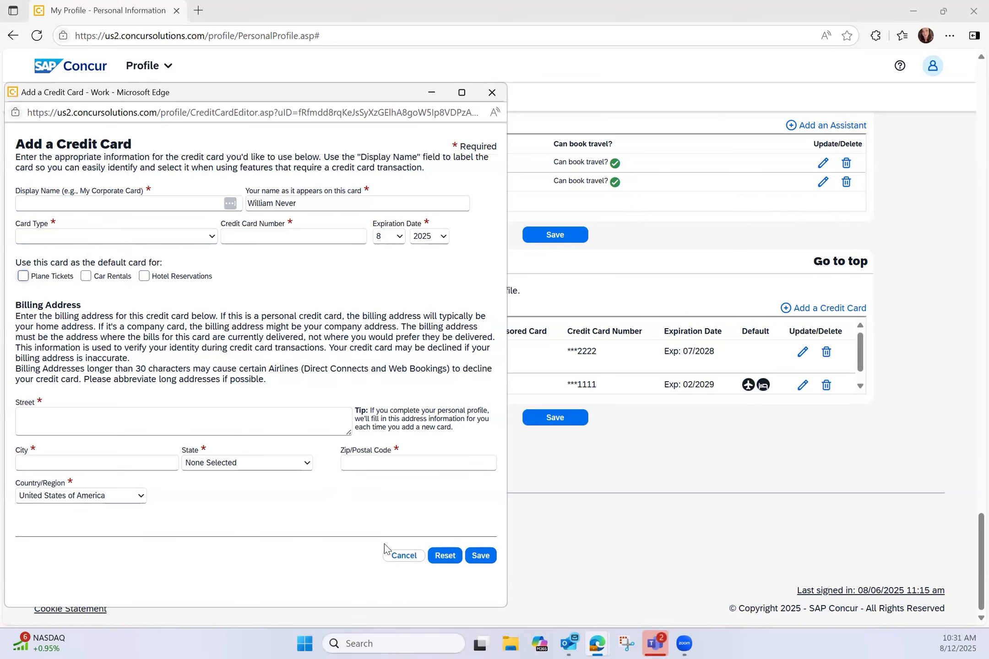
left_click(492, 92)
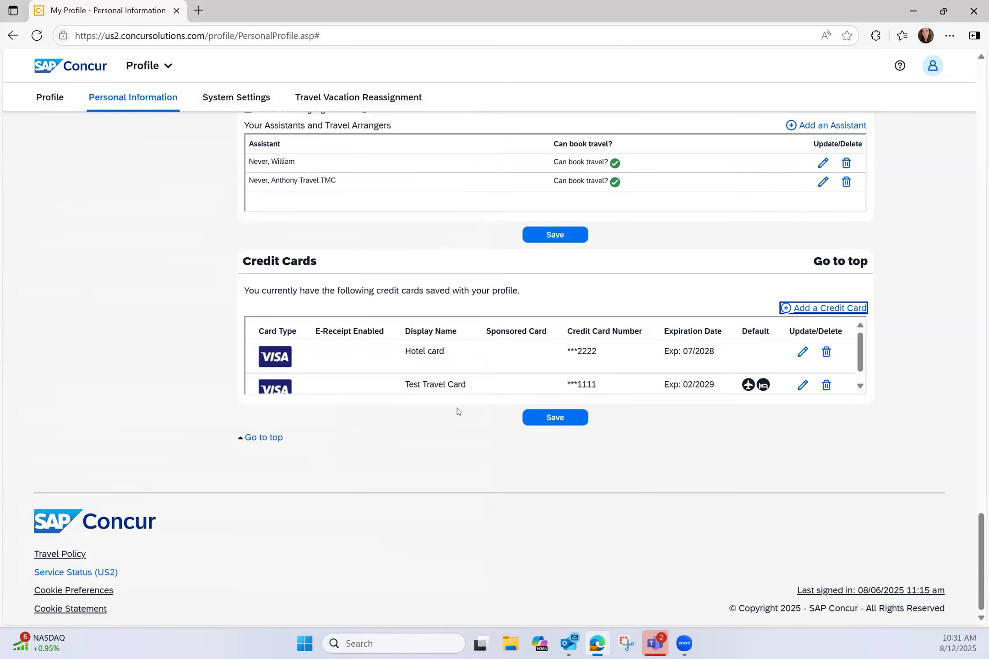
left_click(565, 423)
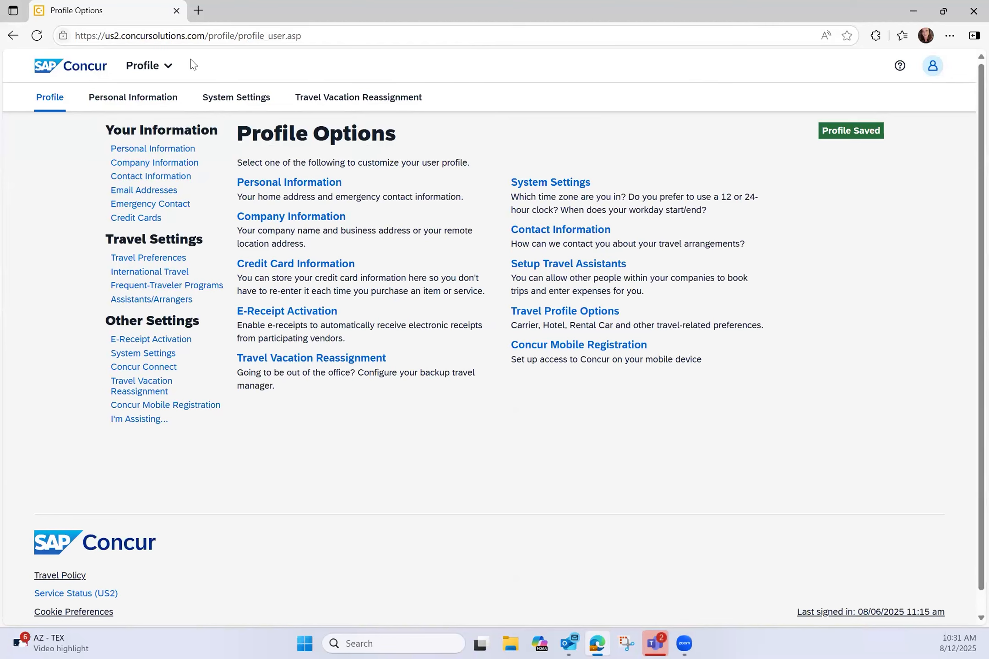
Step: Return to the Concur home page, expand Company Notes, and highlight the travel agency's contact details
left_click(90, 62)
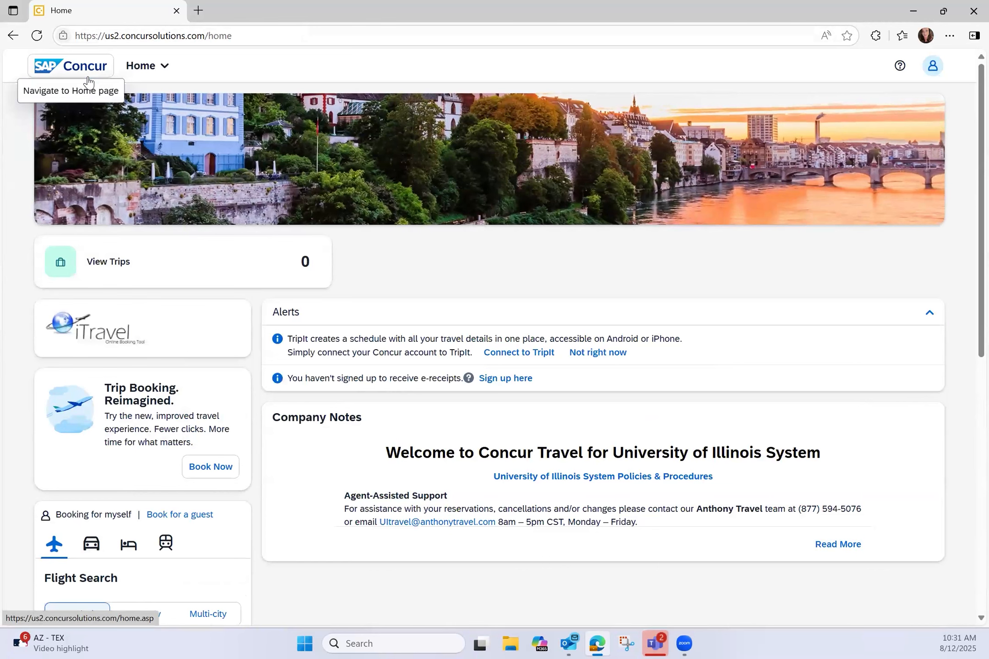
scroll(476, 211, "down", 3)
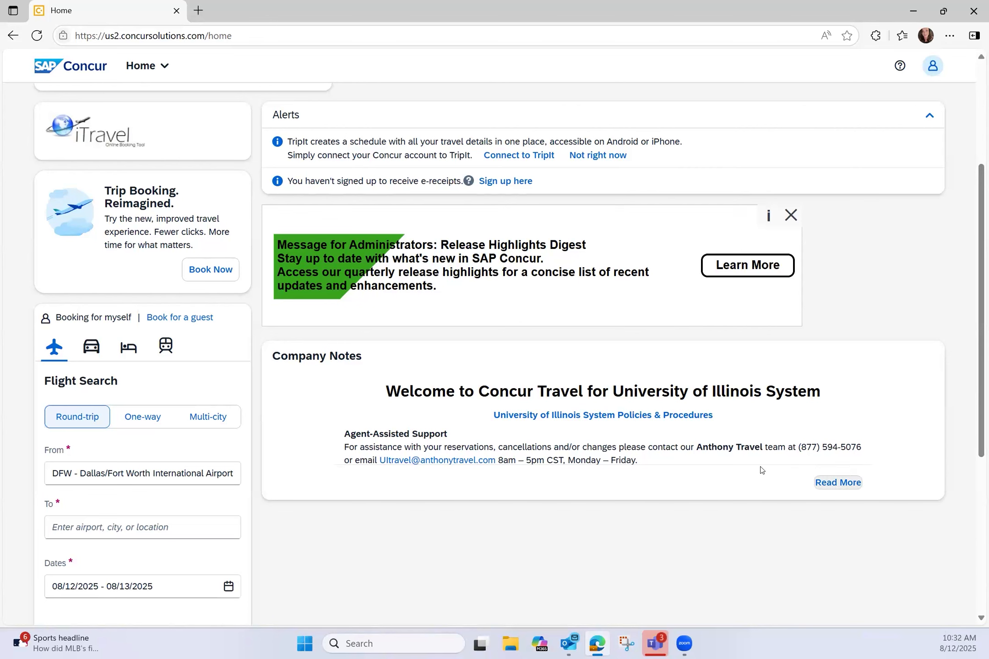
left_click(833, 482)
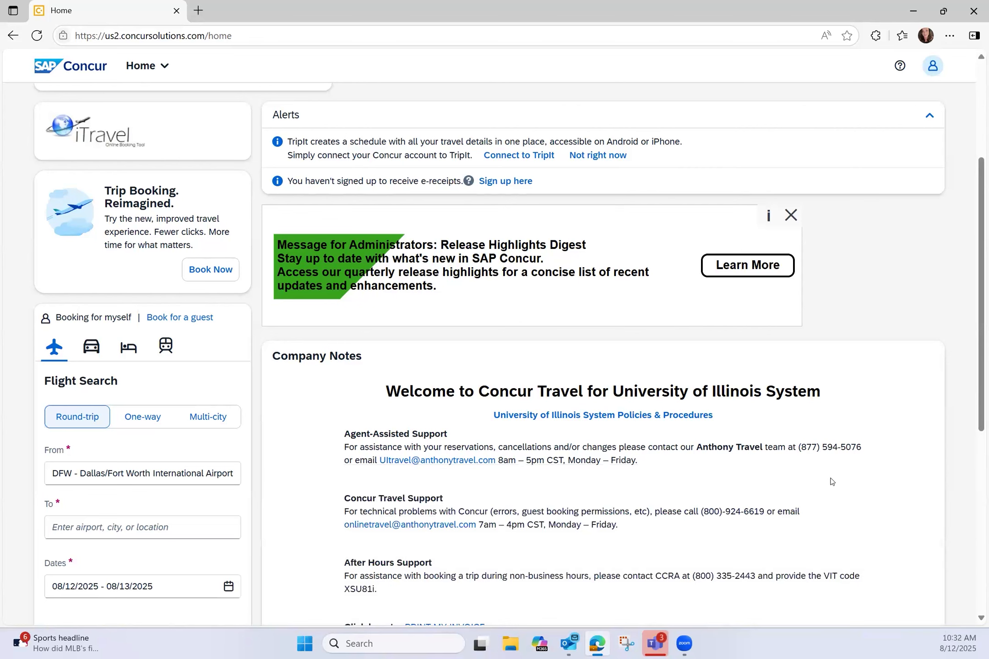
scroll(828, 483, "down", 4)
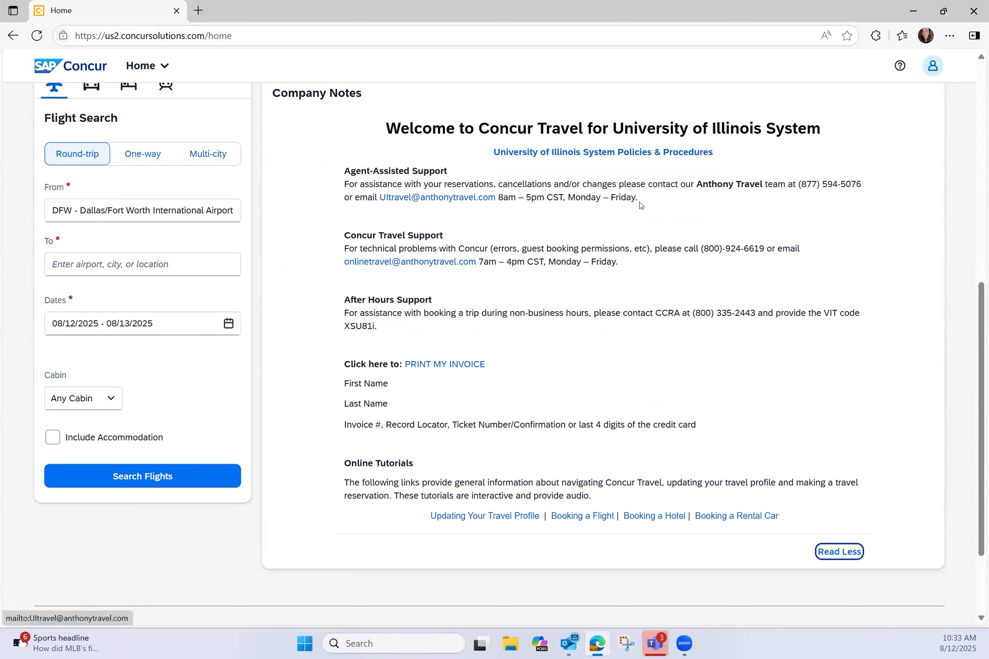
left_click_drag(659, 198, 699, 182)
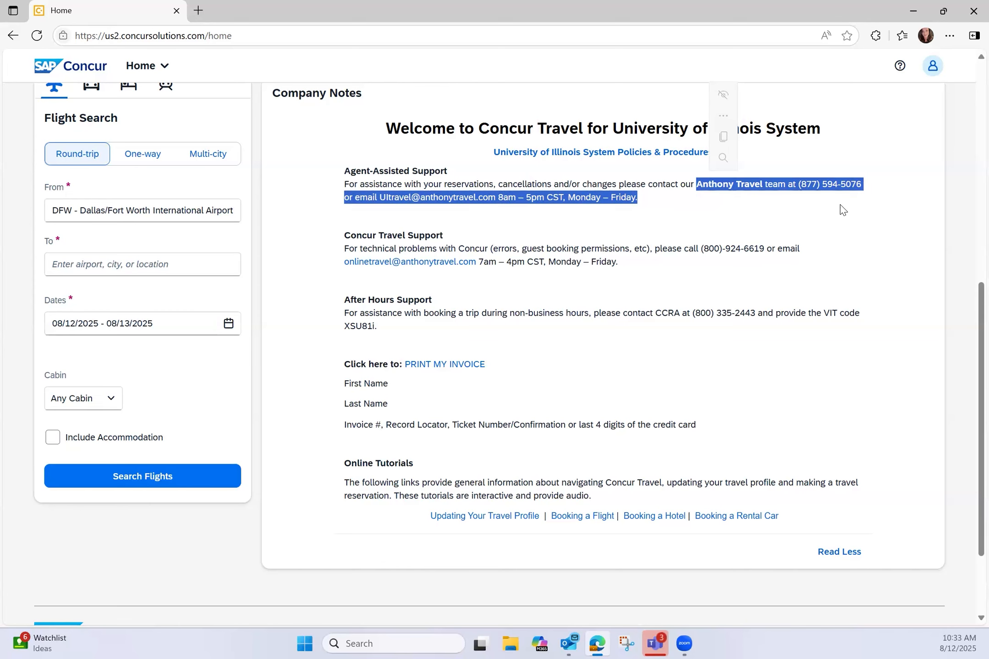
left_click(798, 234)
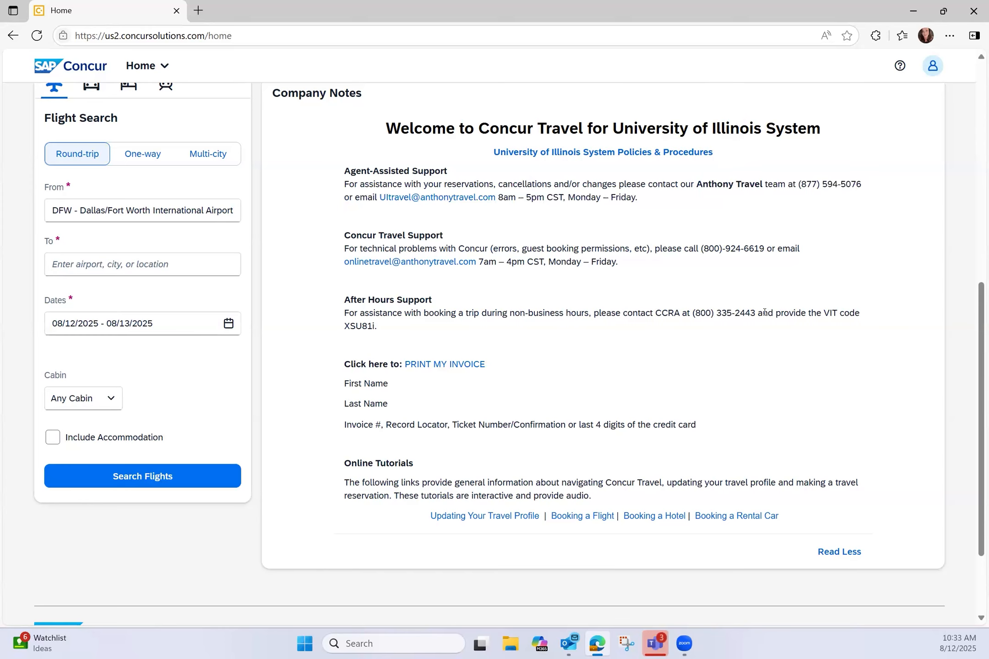
left_click_drag(757, 313, 668, 321)
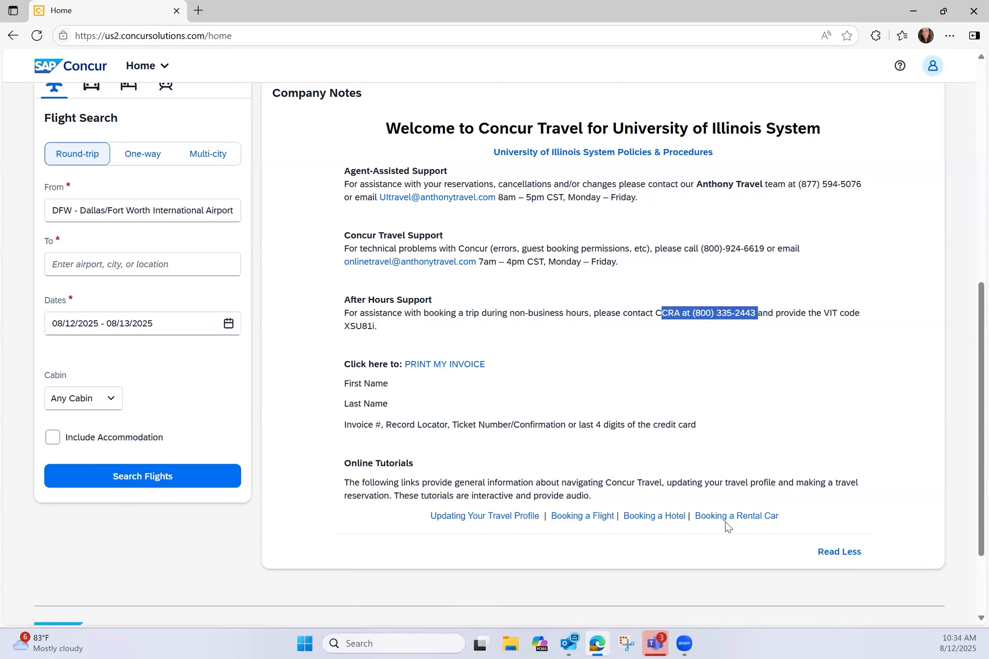
scroll(217, 375, "up", 5)
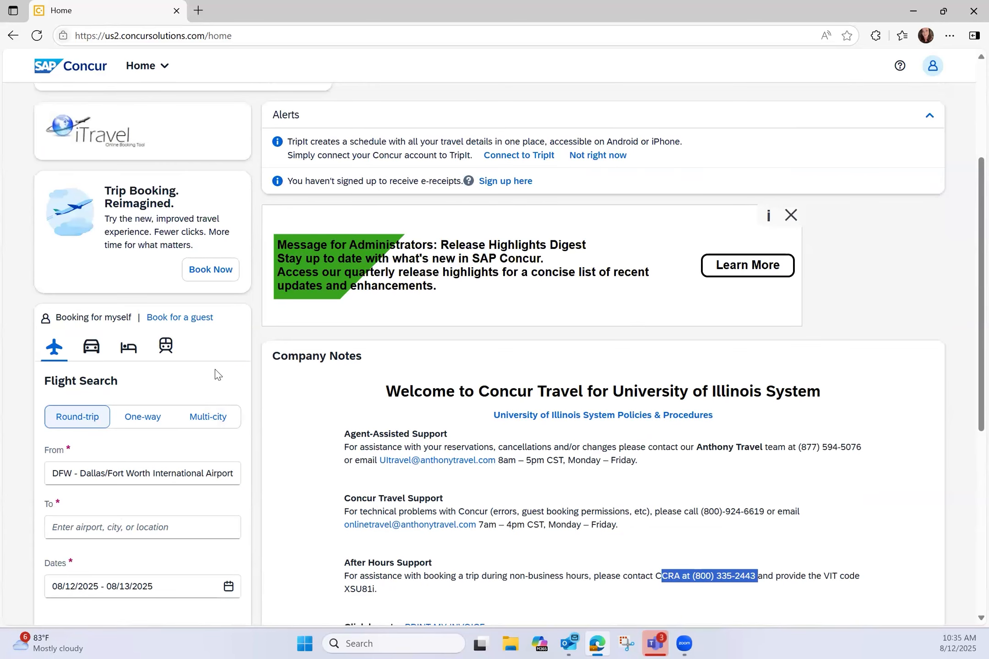
left_click(185, 318)
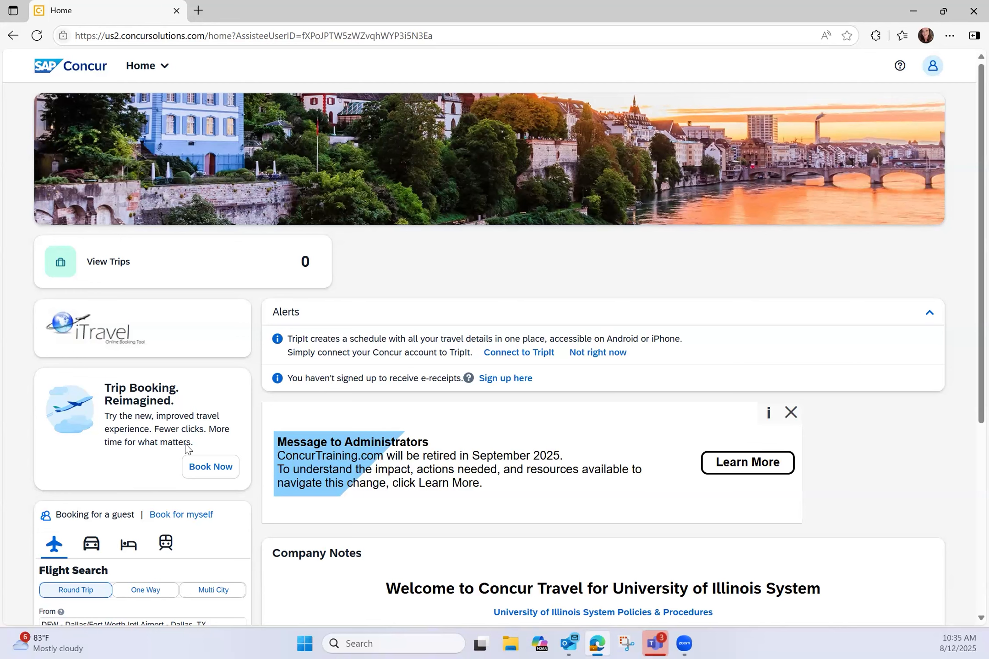
scroll(188, 448, "down", 2)
left_click(185, 387)
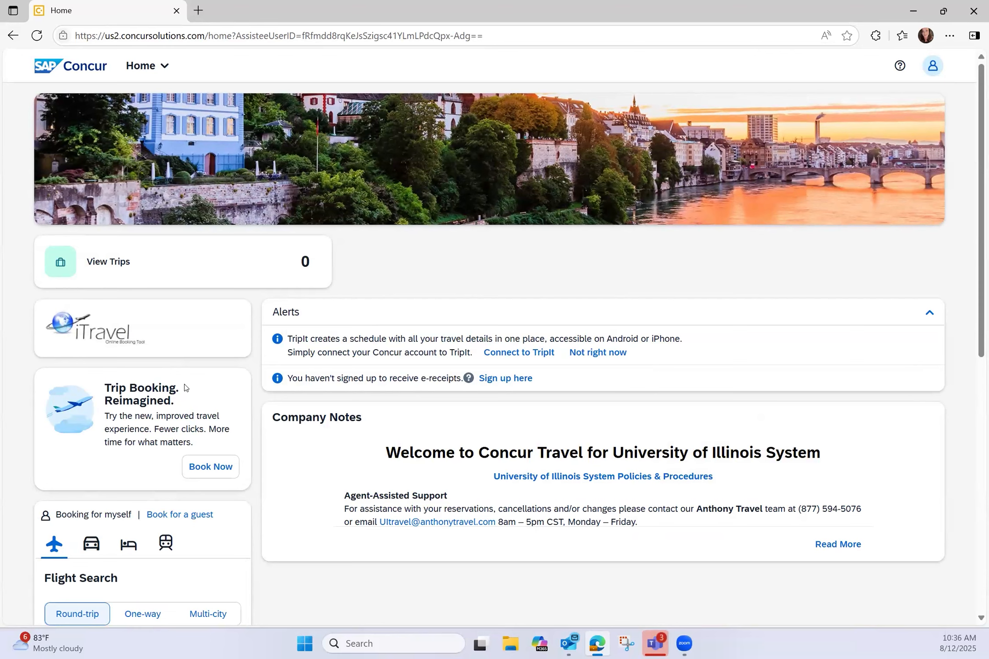
Step: Set the flight destination to Dublin International Airport
scroll(151, 440, "down", 5)
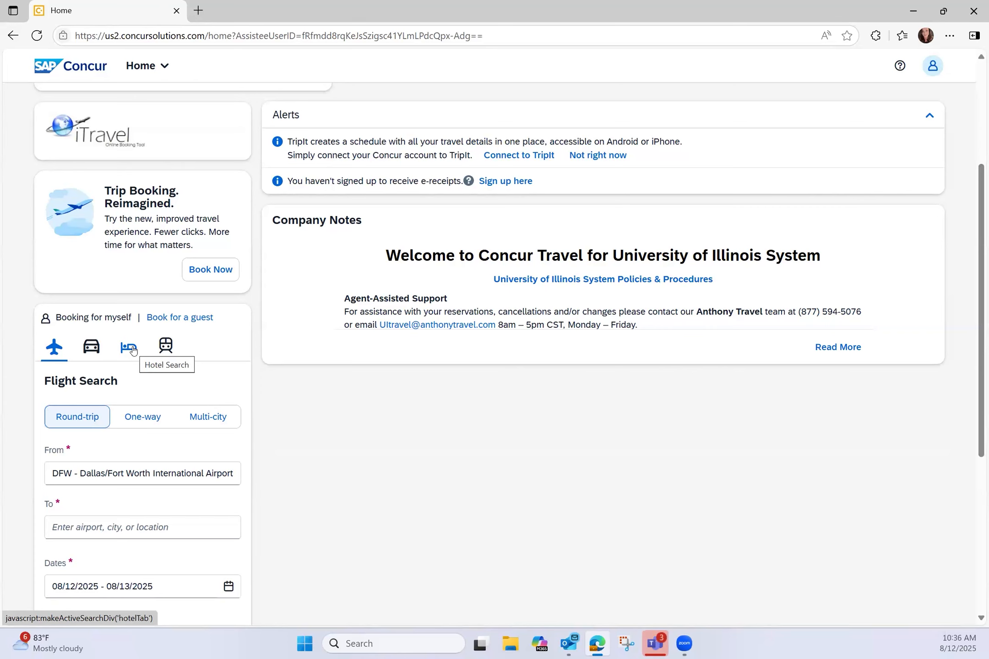
scroll(202, 407, "down", 3)
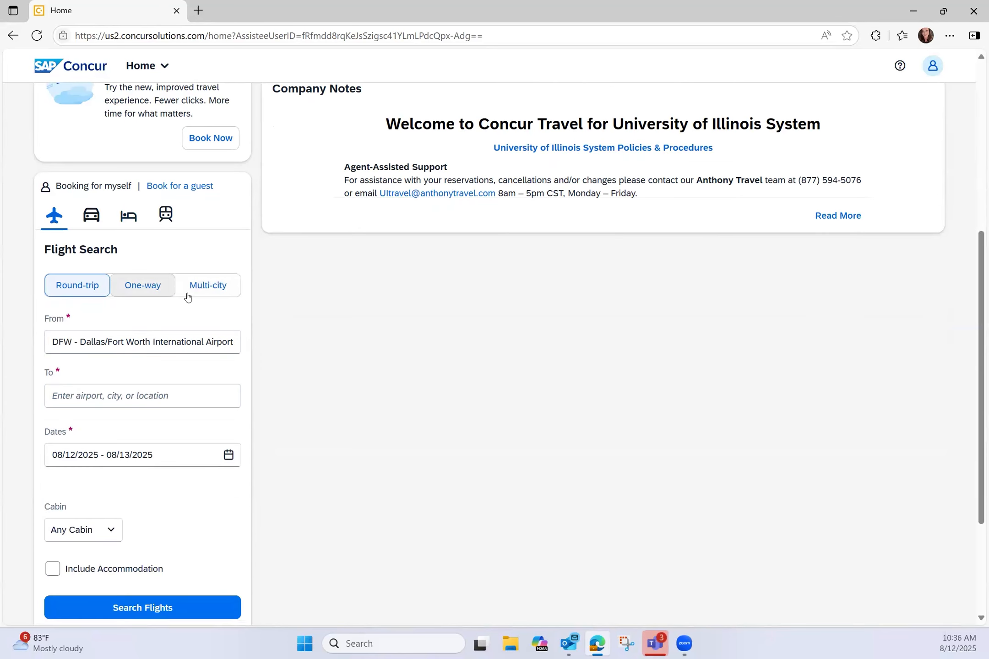
scroll(92, 216, "down", 3)
left_click(96, 267)
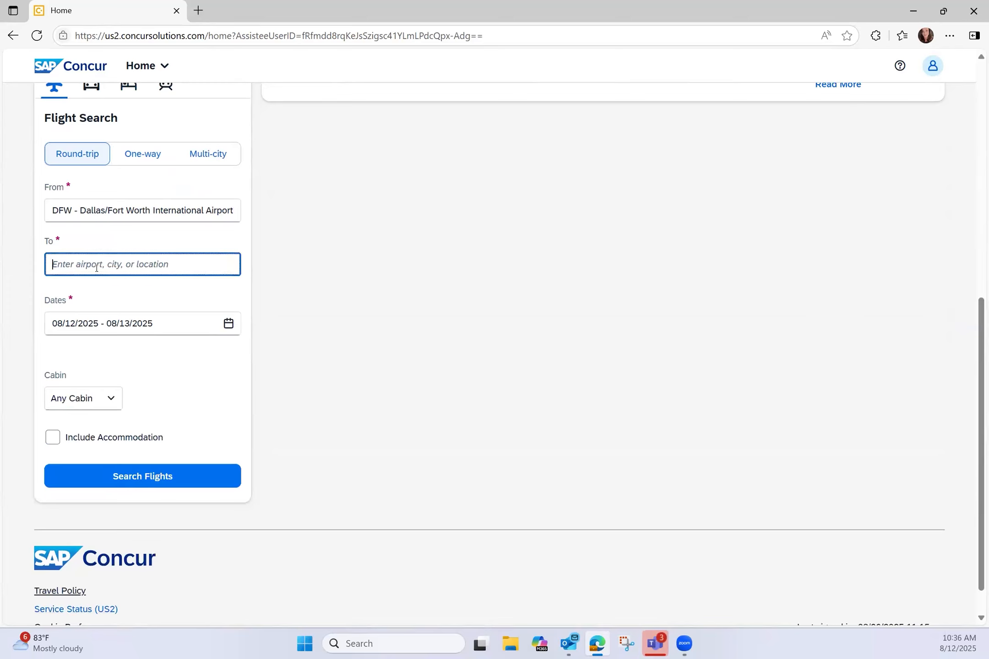
type("dubli")
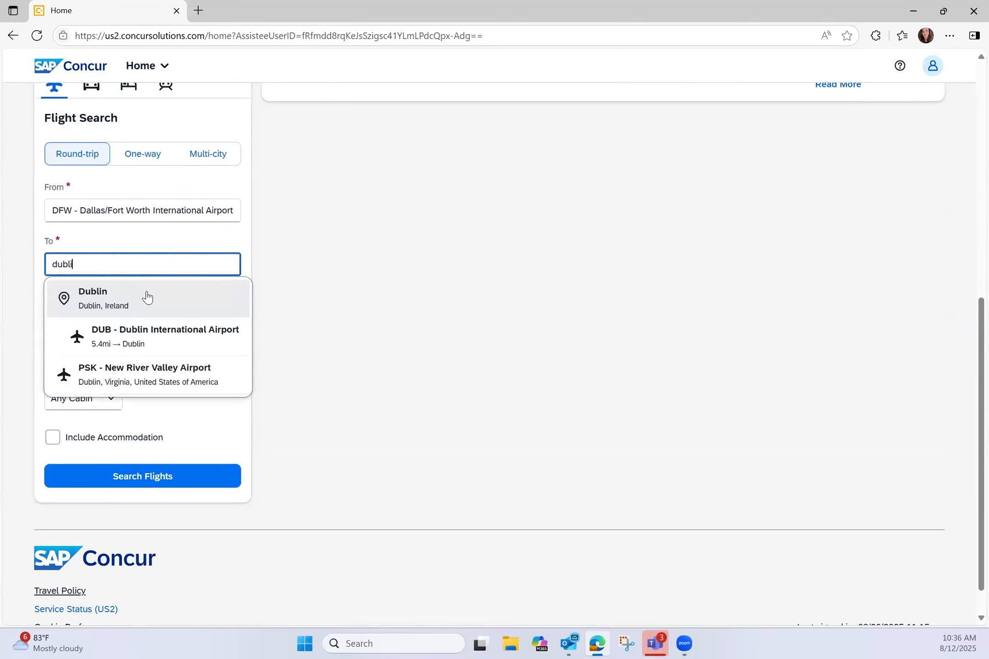
left_click(137, 340)
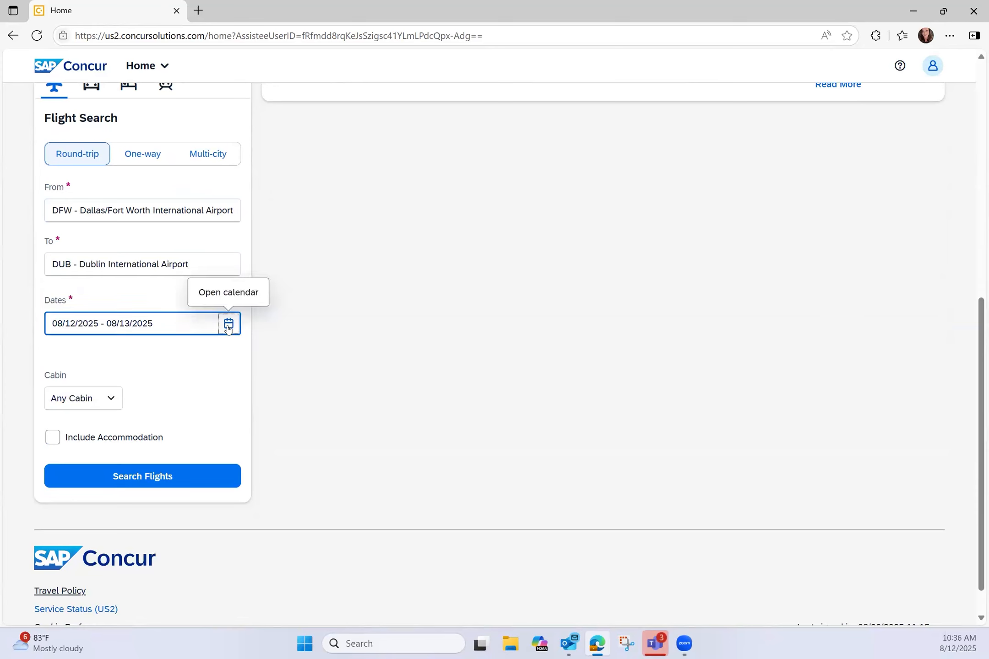
Step: Choose travel dates February 24 to February 28, 2026 in the calendar
left_click(228, 323)
scroll(419, 362, "down", 3)
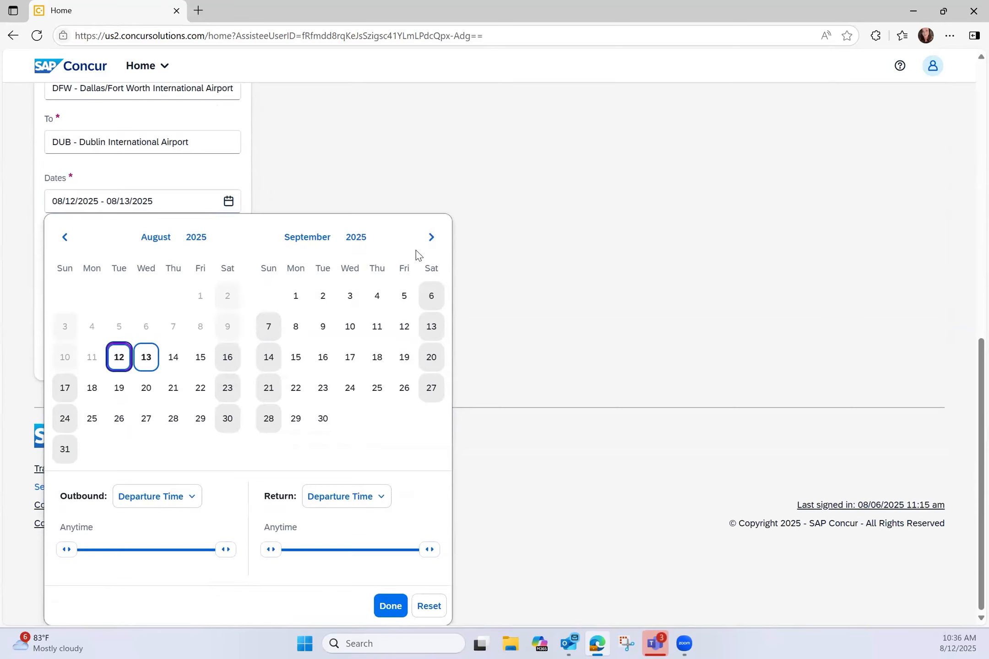
double_click(431, 236)
triple_click(431, 237)
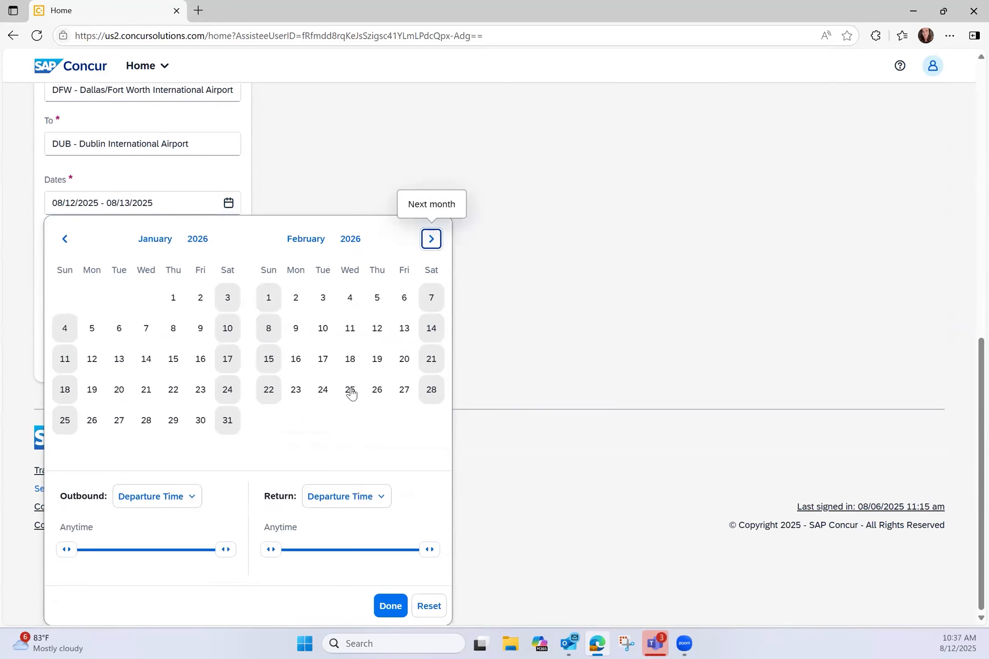
left_click(323, 359)
left_click(428, 393)
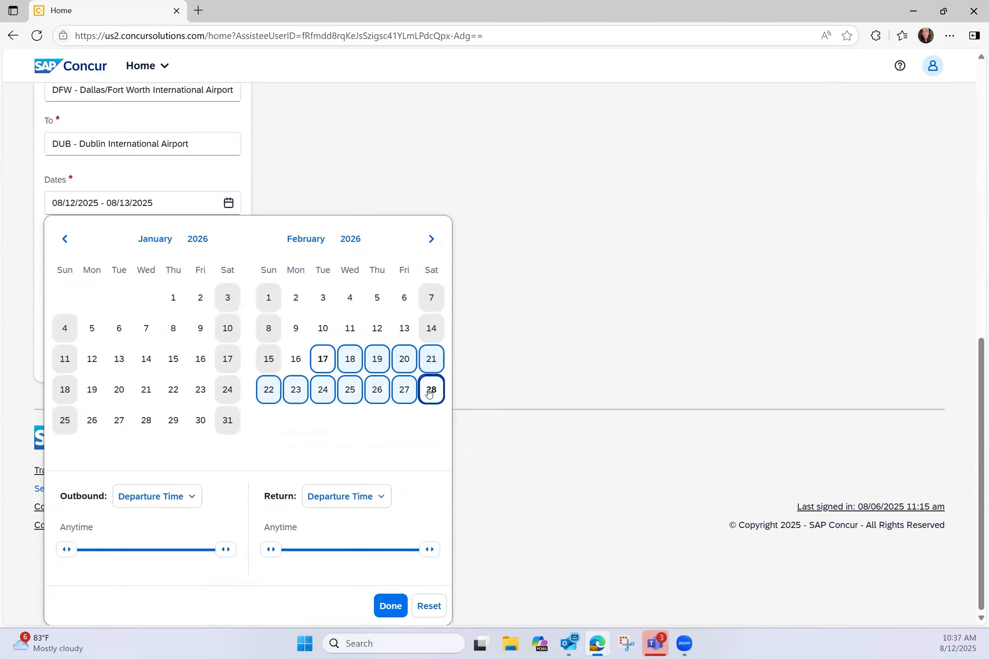
left_click(323, 389)
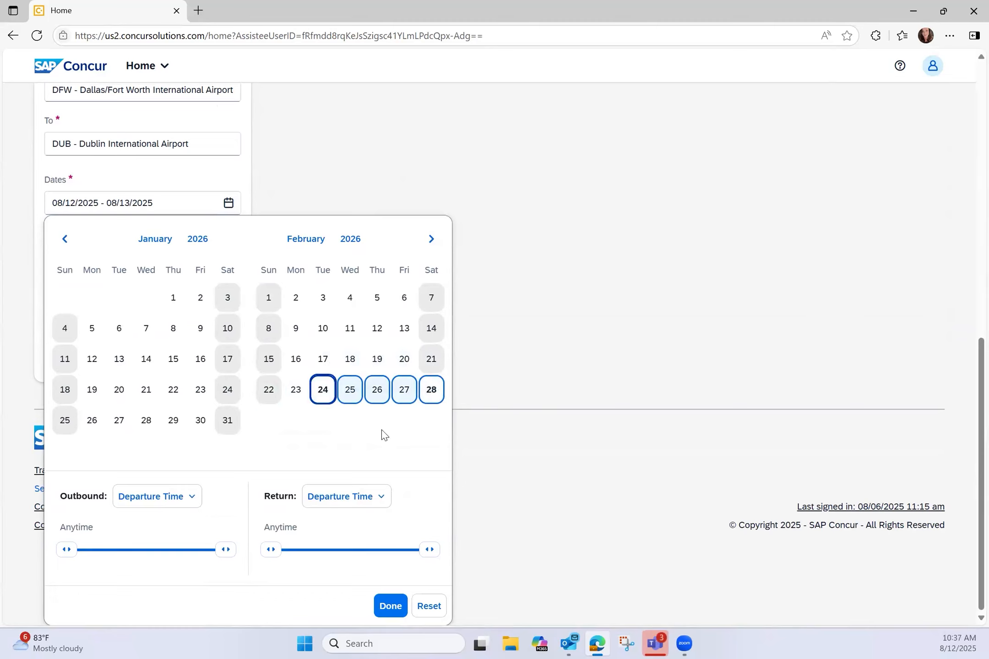
left_click(390, 606)
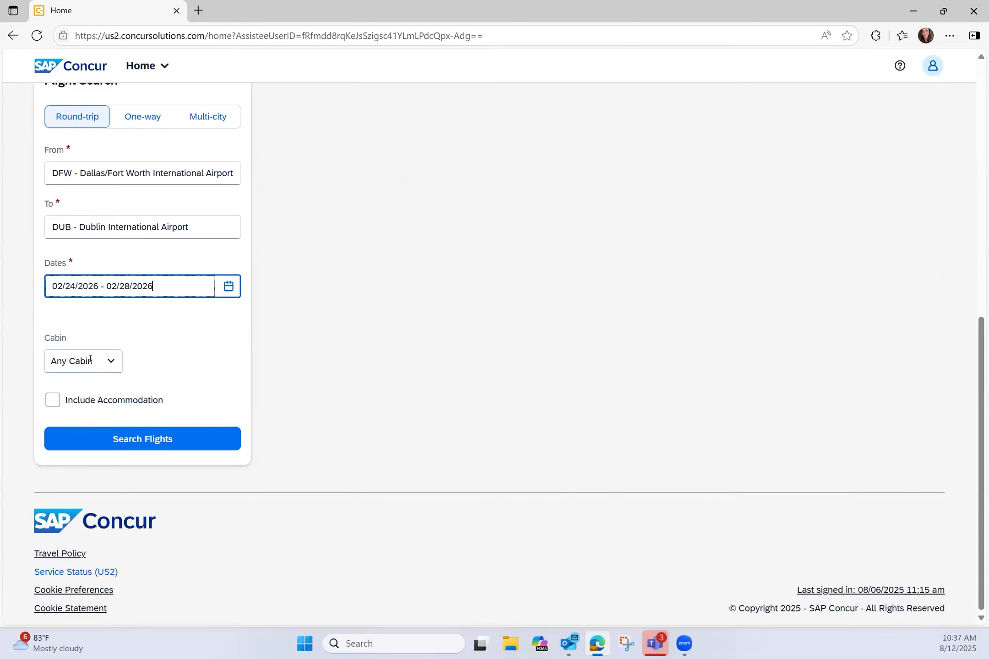
Step: Include accommodation and set the hotel destination to Trinity College Dublin
left_click(53, 401)
left_click(166, 445)
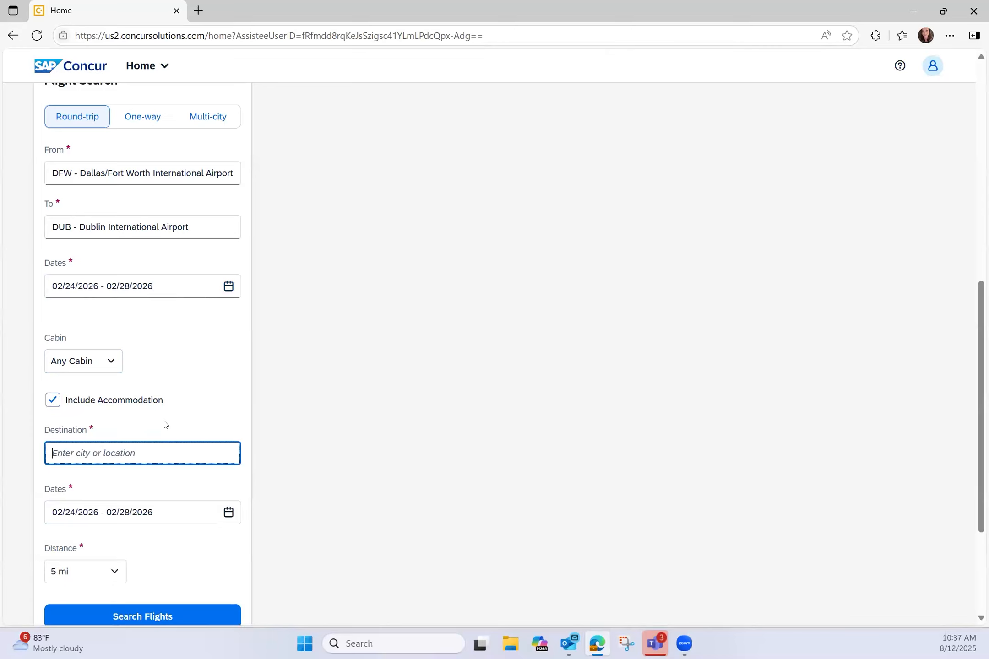
type("trinty ")
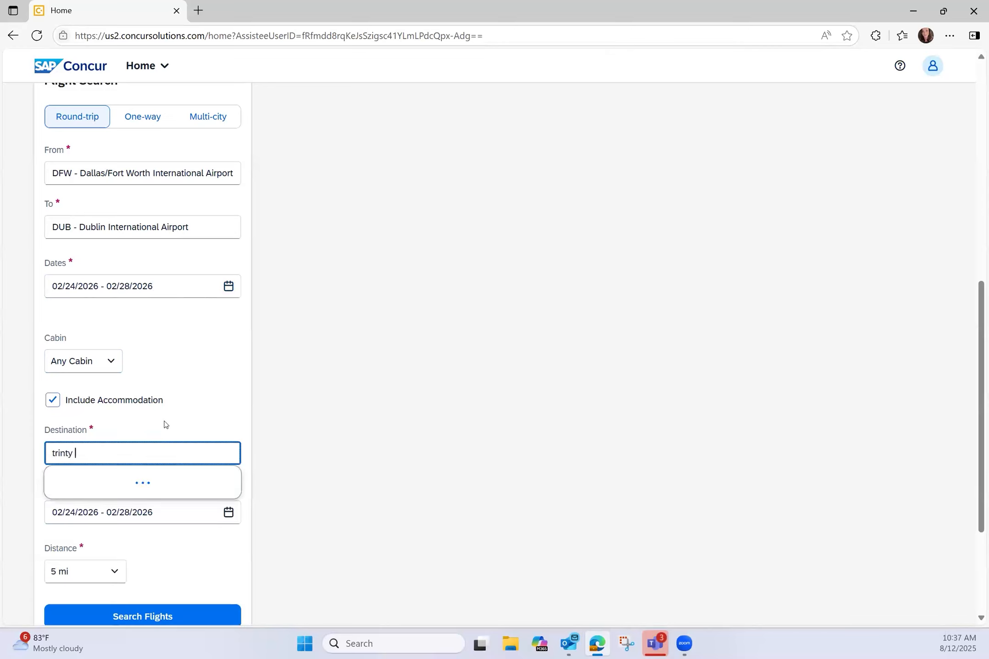
type("college")
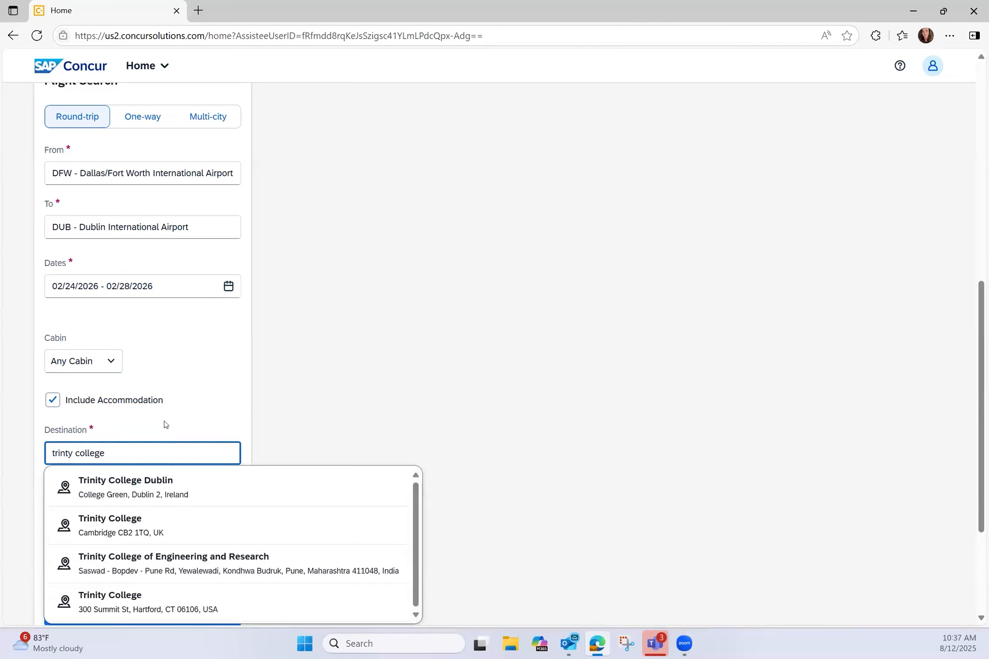
left_click(162, 480)
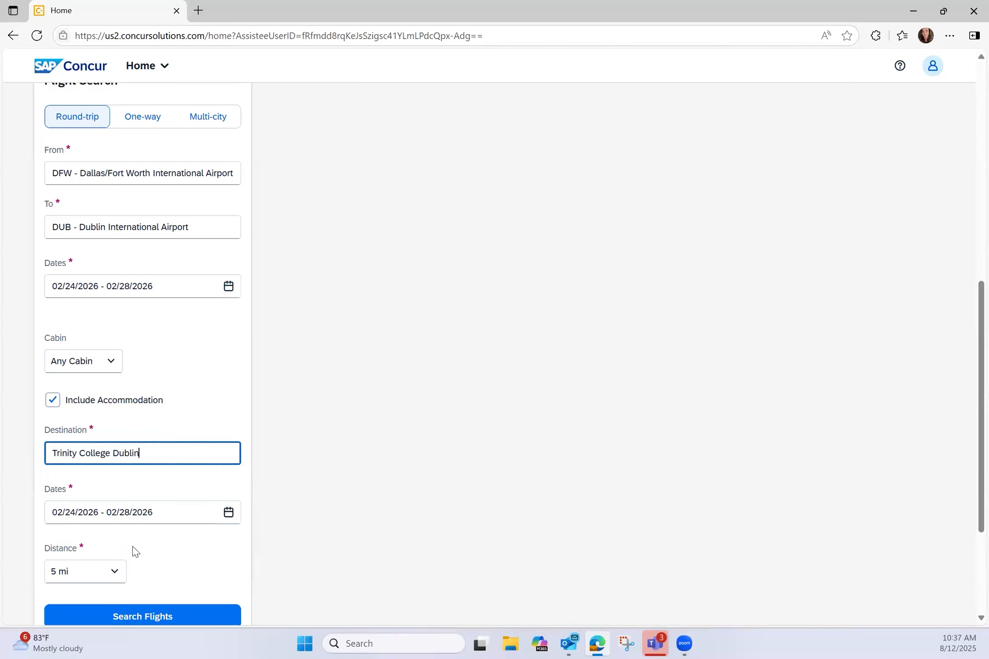
scroll(114, 547, "down", 1)
scroll(116, 541, "down", 3)
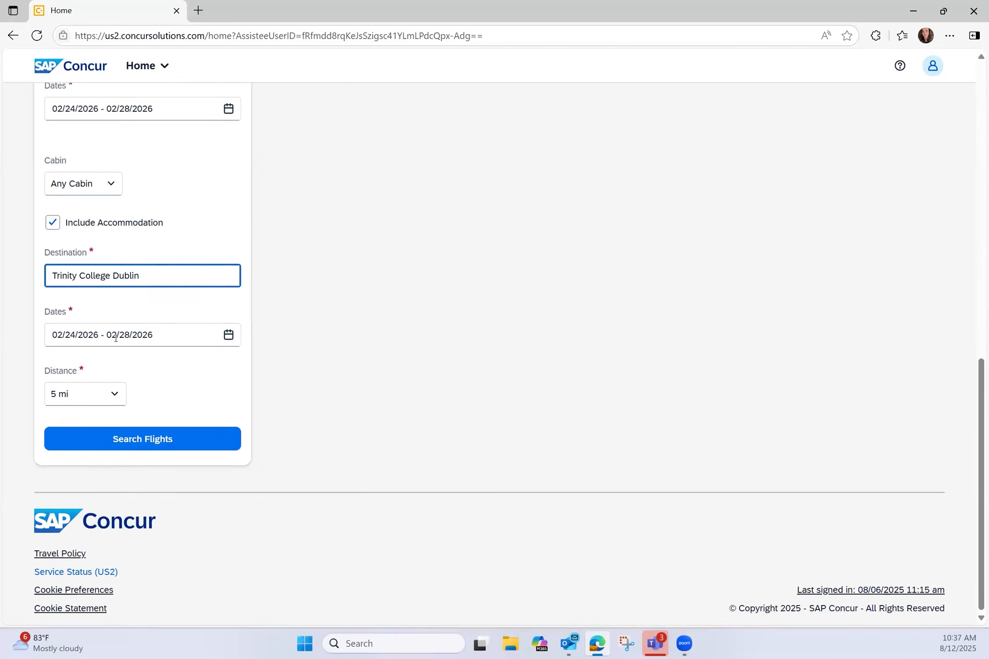
Step: Search flights, glance at Matrix and Sort, then enable Show Details and scroll to United flights
left_click(155, 445)
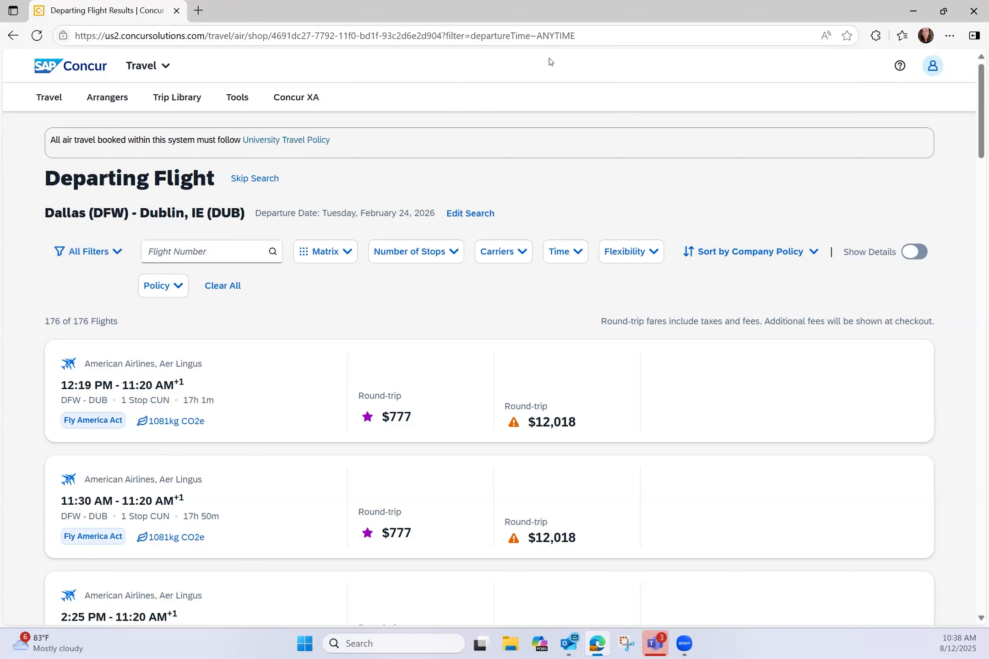
left_click(328, 257)
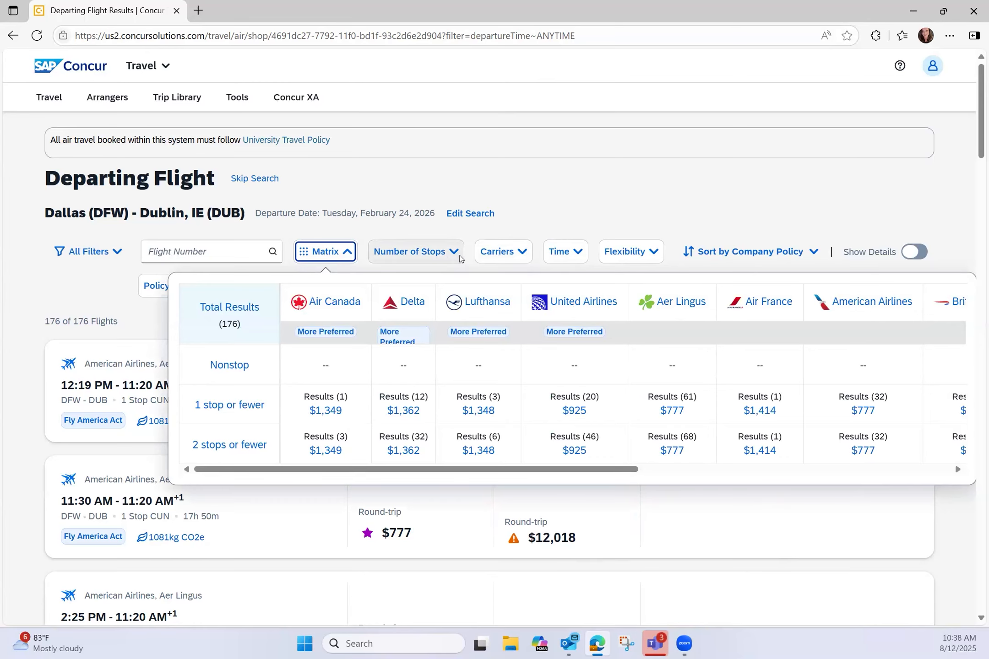
left_click(763, 260)
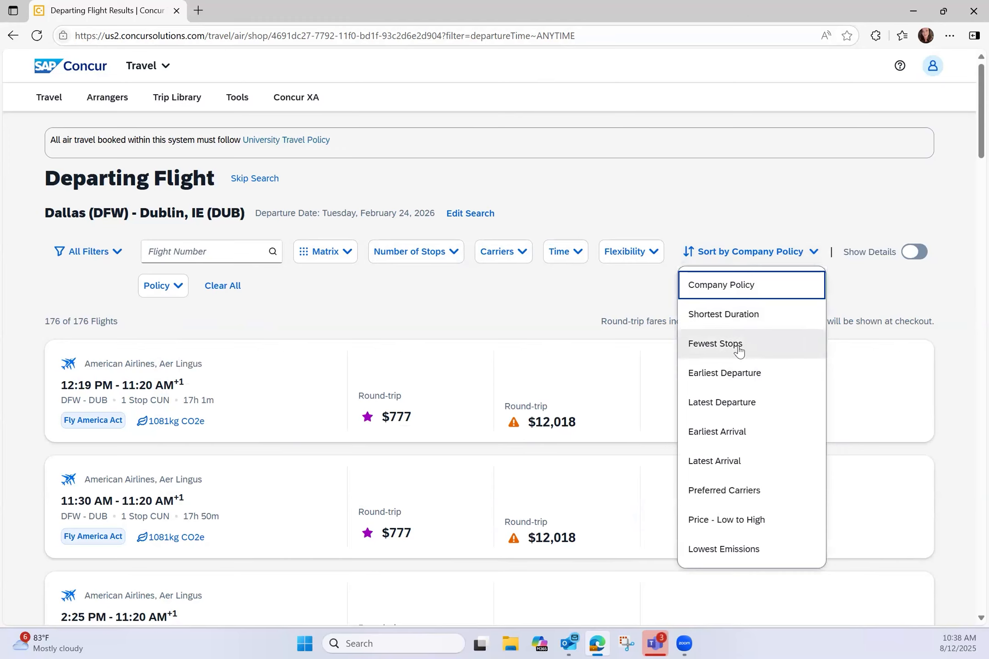
left_click(925, 255)
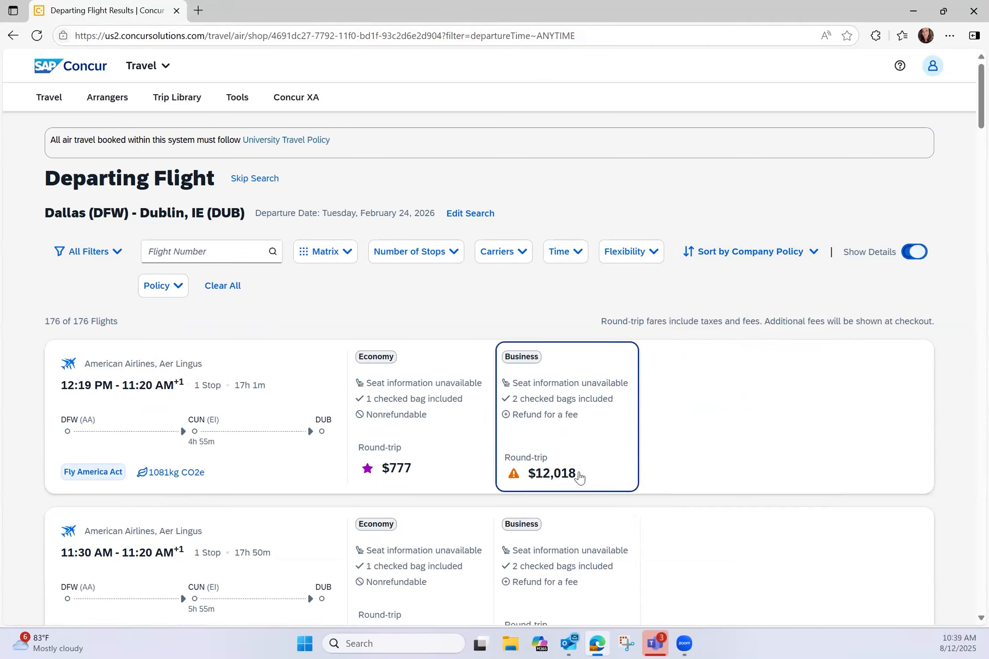
scroll(578, 479, "down", 3)
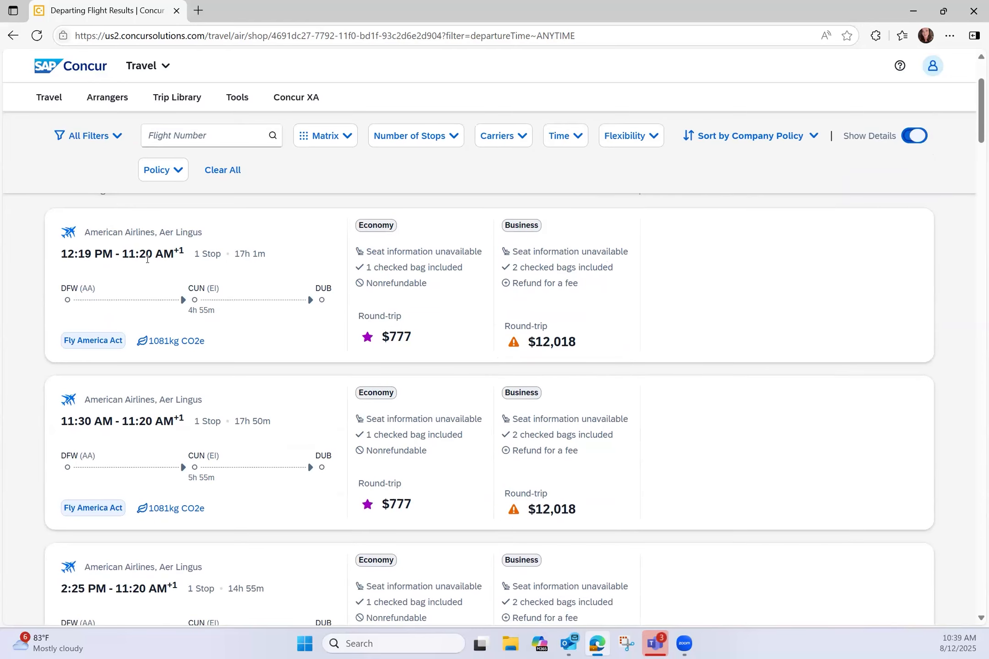
scroll(222, 388, "down", 10)
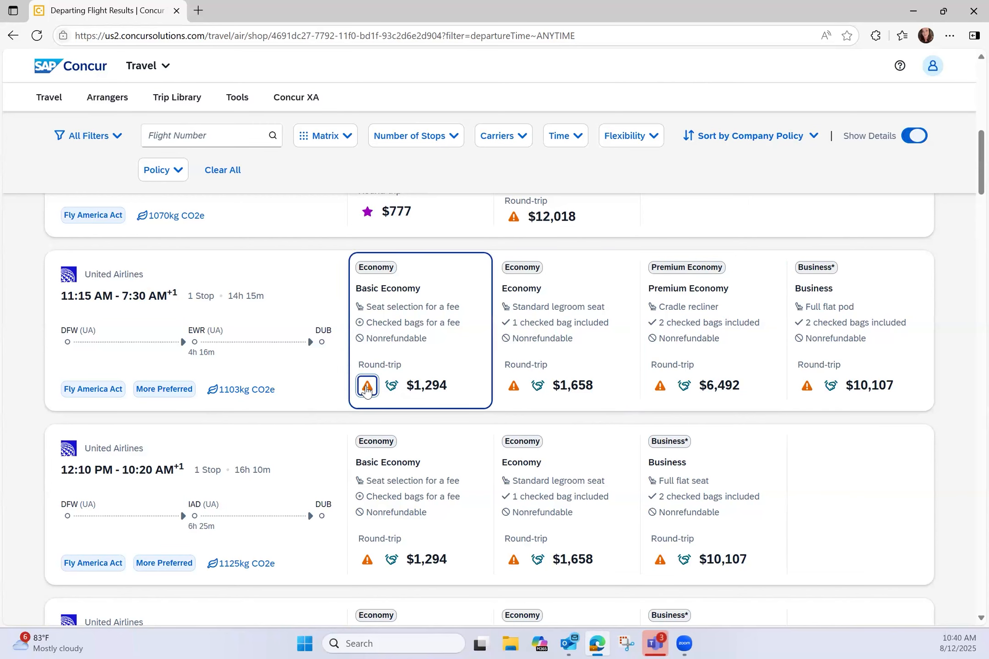
Step: Open the Out of Policy notice for the United $1,294 Basic Economy fare
left_click(366, 388)
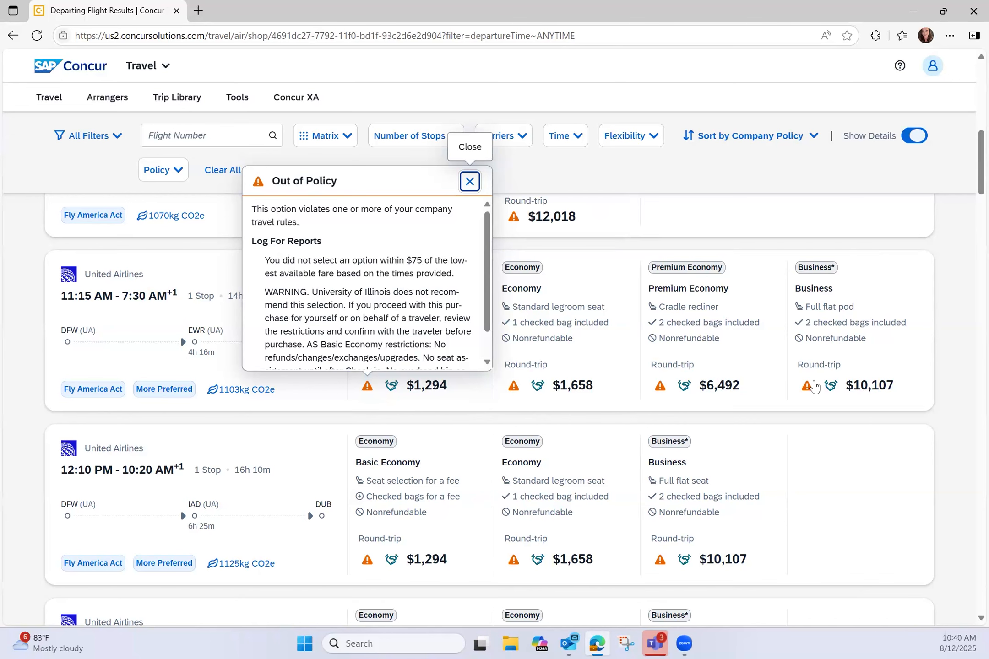
scroll(831, 444, "down", 5)
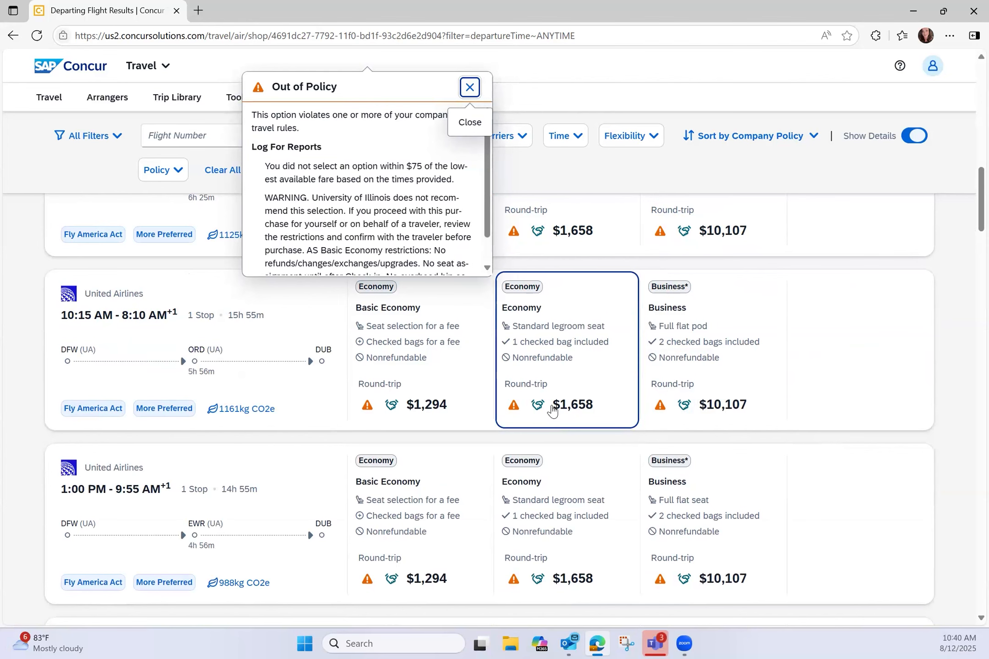
Step: Expand the 10:15 AM United flight's fares and check why the $3,131 fare isn't allowed
mouse_move(538, 407)
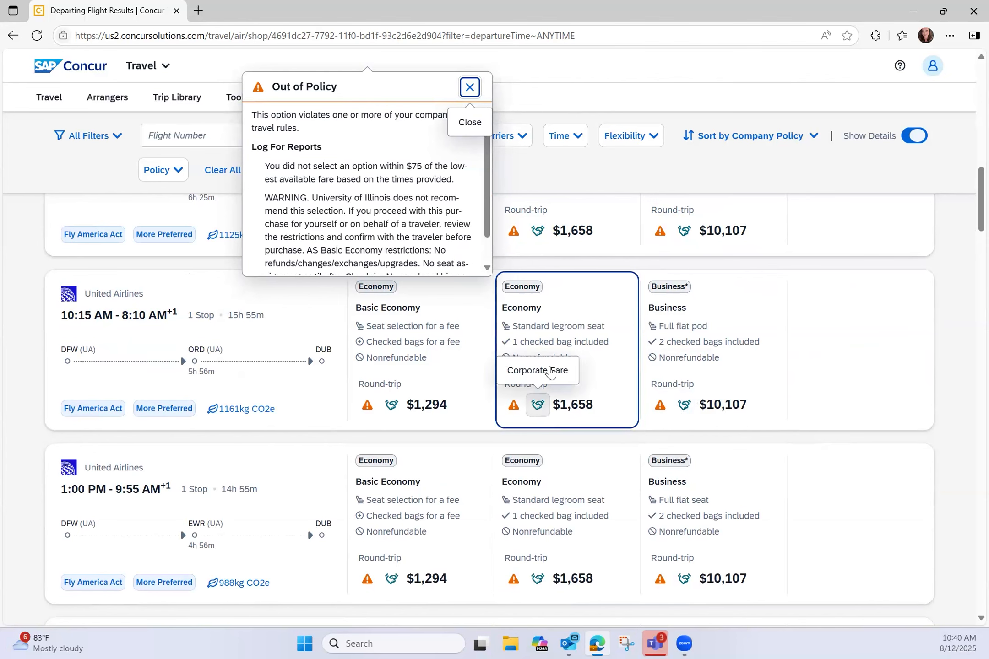
left_click(561, 330)
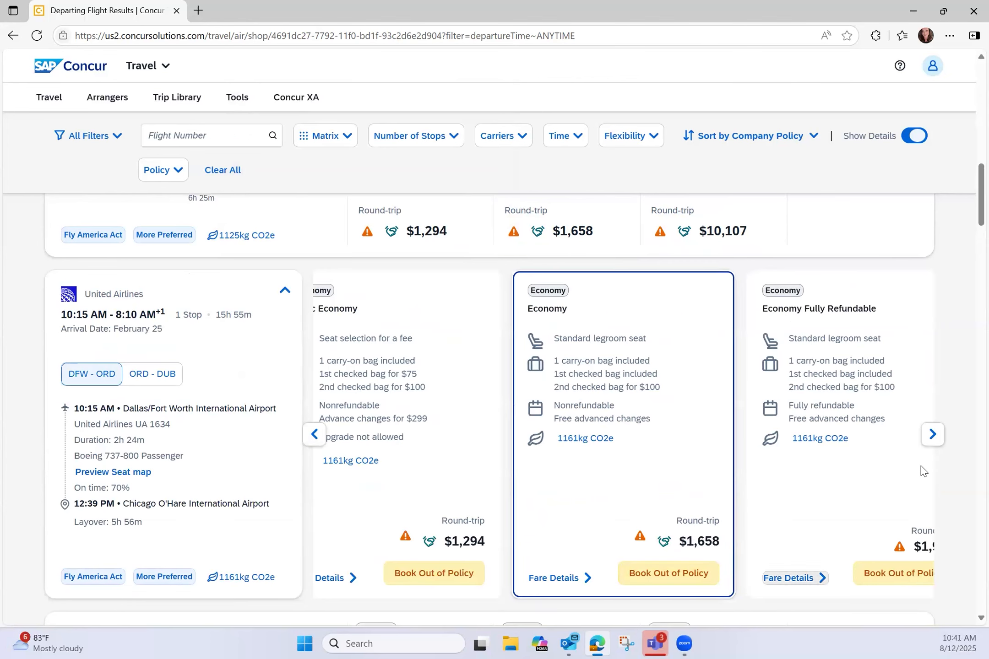
left_click(932, 434)
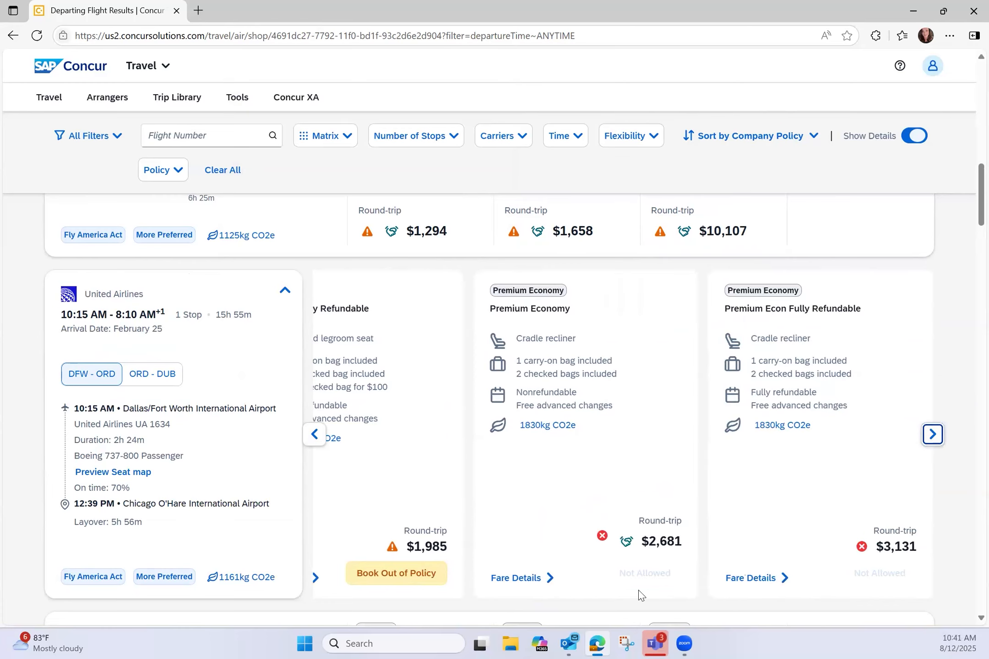
left_click(861, 546)
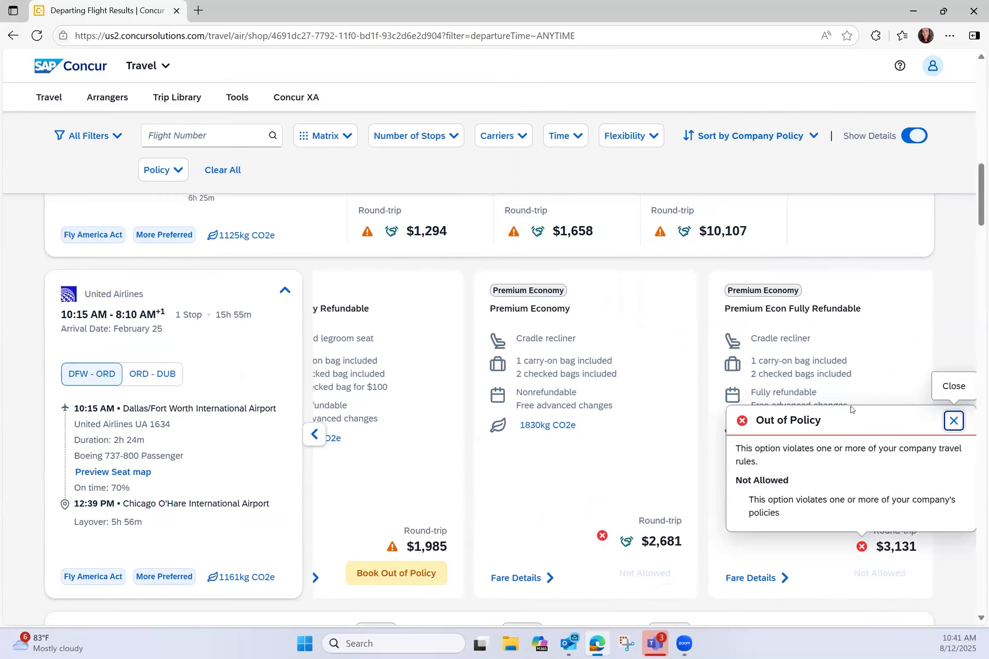
Step: Return to the $1,294 Basic Economy fare and view its out-of-policy warning
left_click(314, 434)
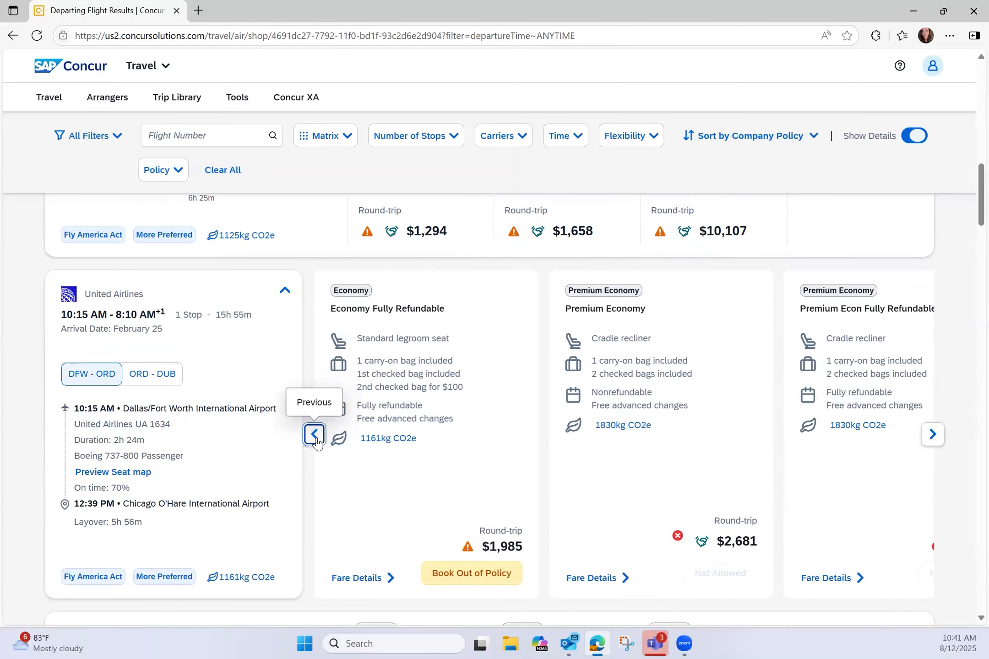
left_click(315, 436)
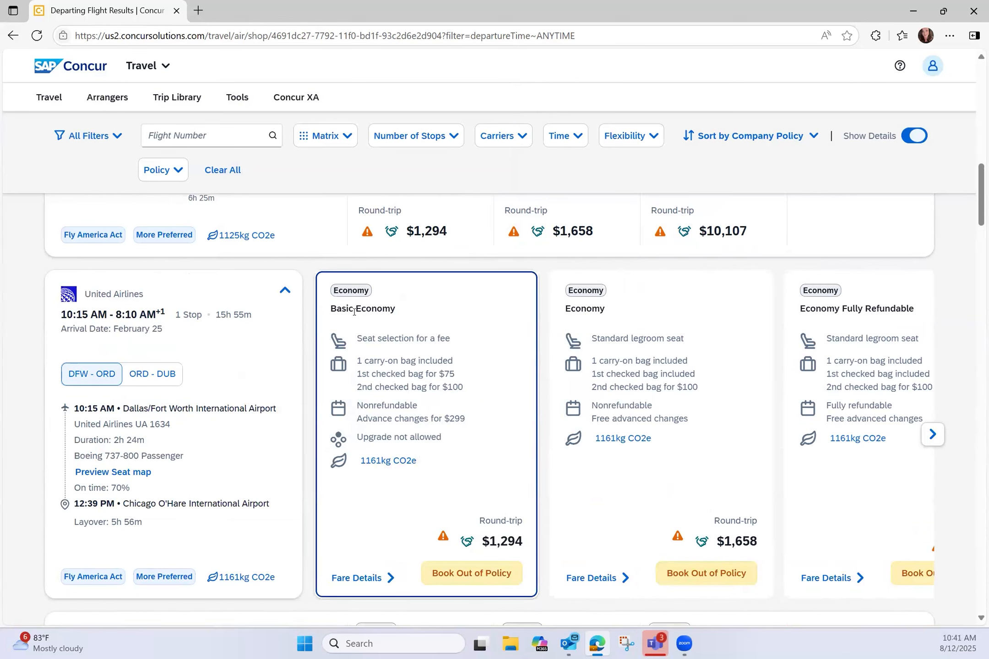
left_click(444, 526)
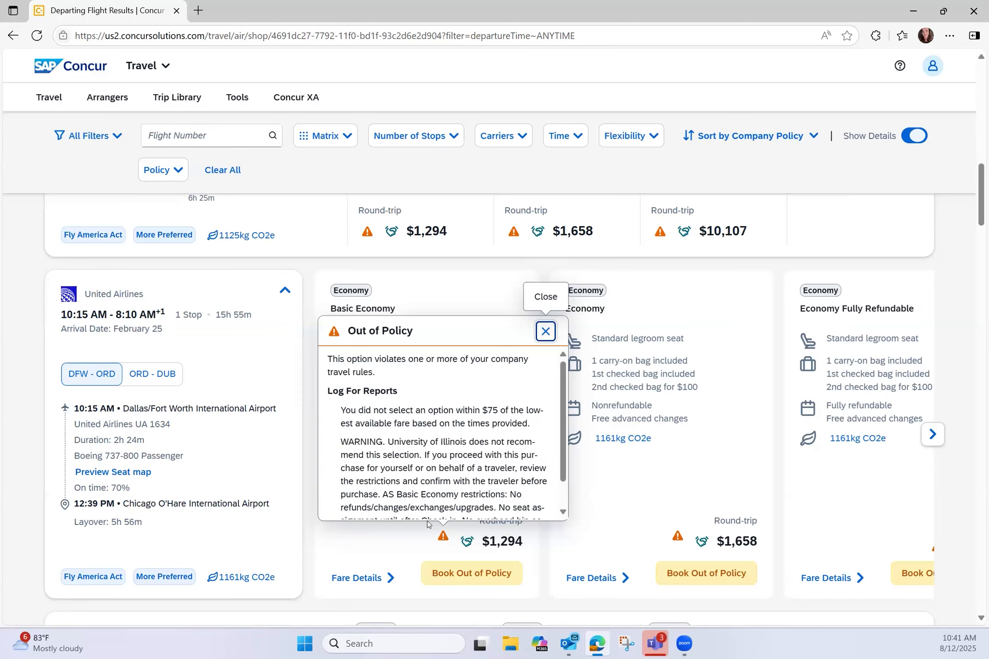
Step: Close the Out of Policy notice to compare the $1,294 Basic Economy and $1,658 Economy fares
left_click(542, 556)
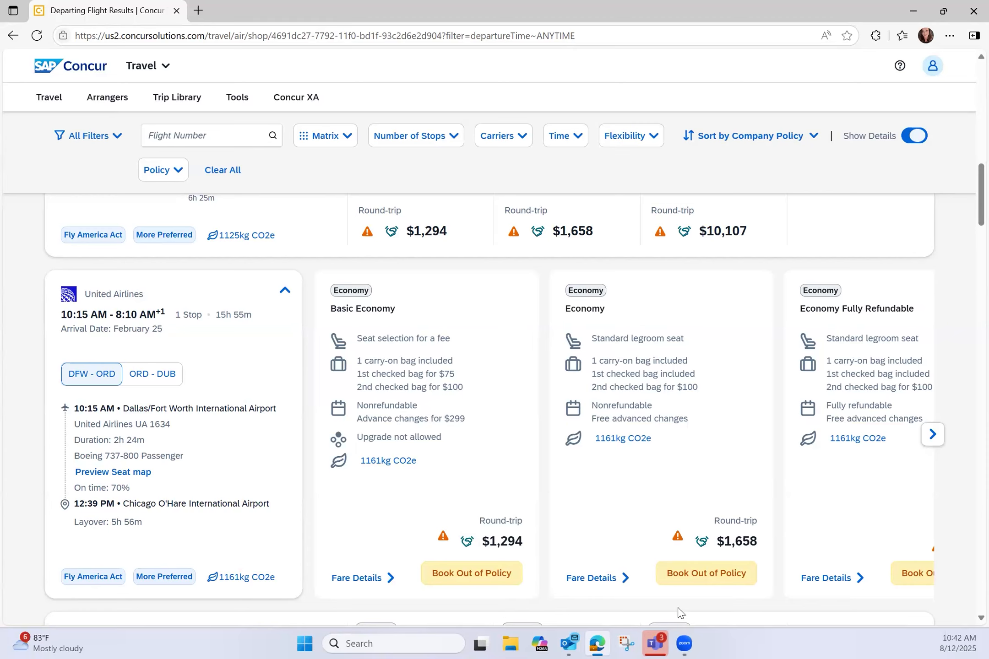
Step: Book the $1,658 Economy outbound fare out of policy
left_click(679, 577)
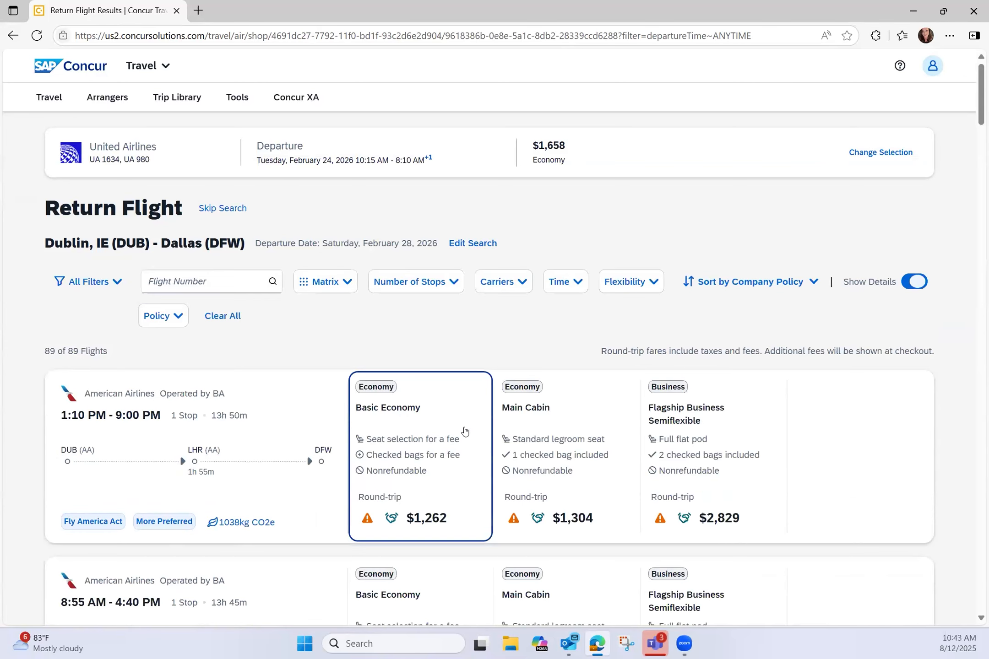
scroll(466, 444, "down", 10)
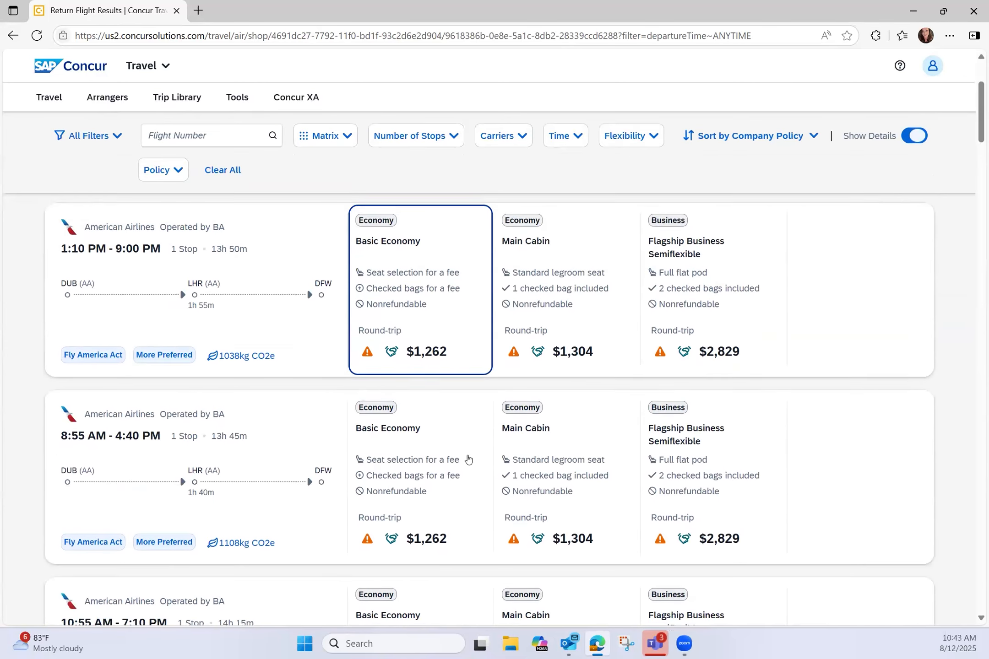
scroll(465, 458, "down", 7)
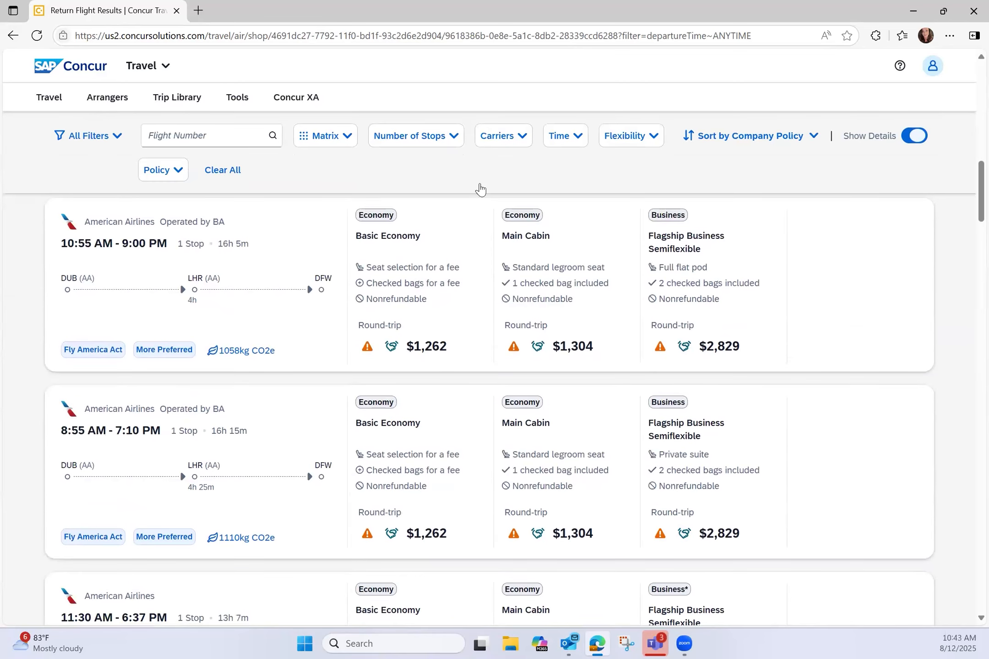
Step: Filter returns to United and book the 9:30 AM flight's $1,673 Economy fare out of policy
left_click(337, 135)
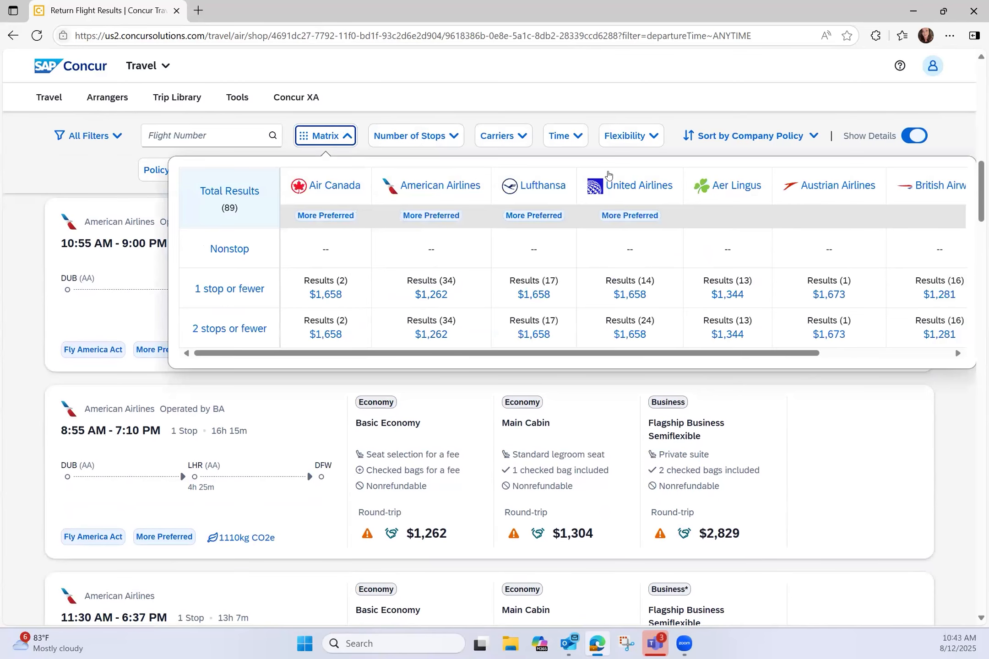
left_click(622, 190)
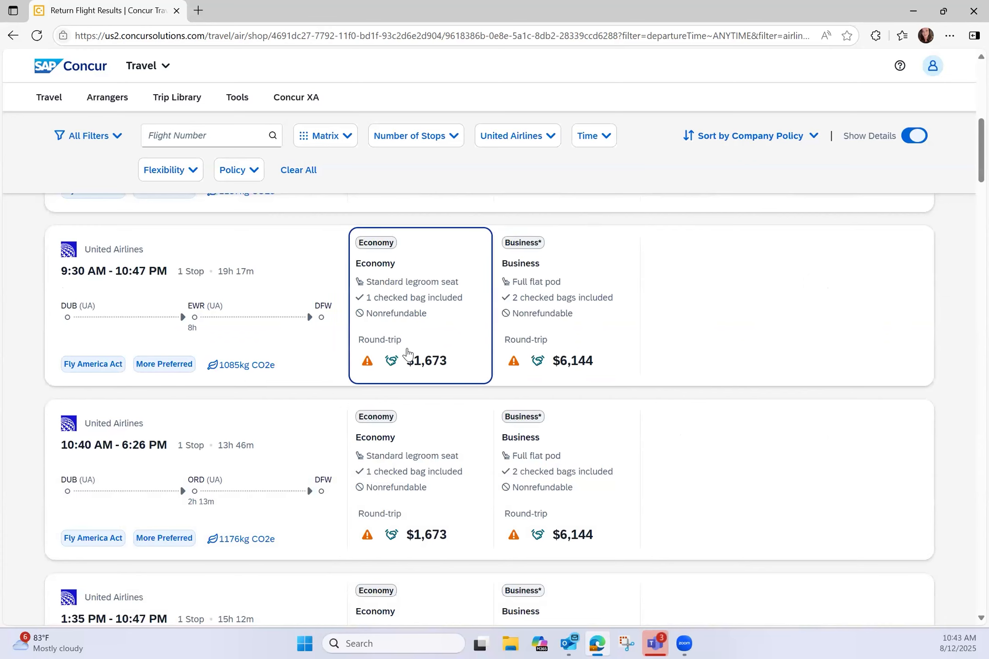
left_click(407, 354)
left_click(470, 530)
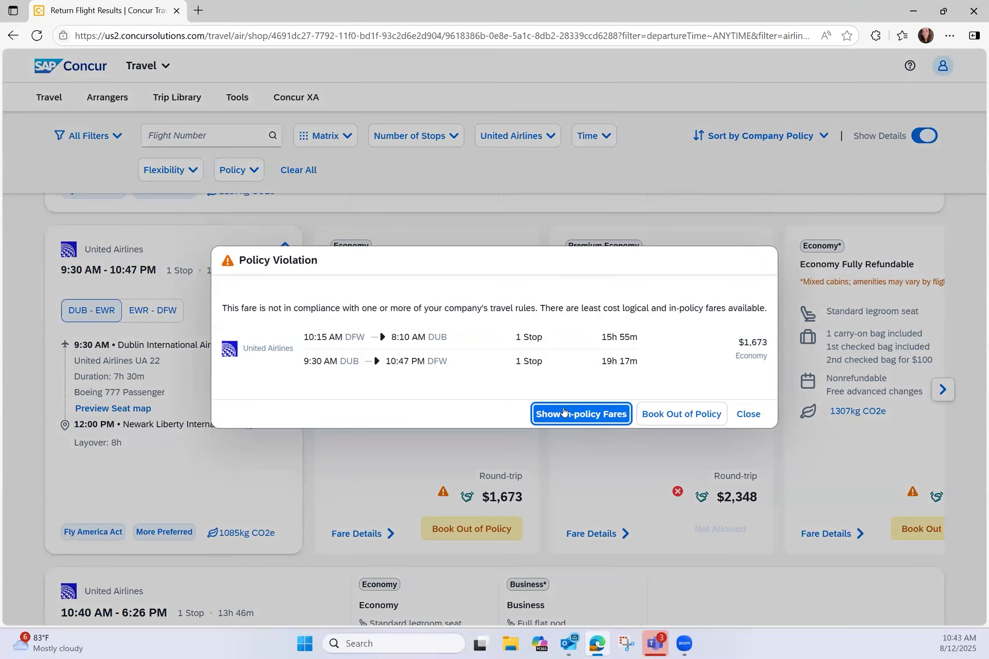
left_click(672, 415)
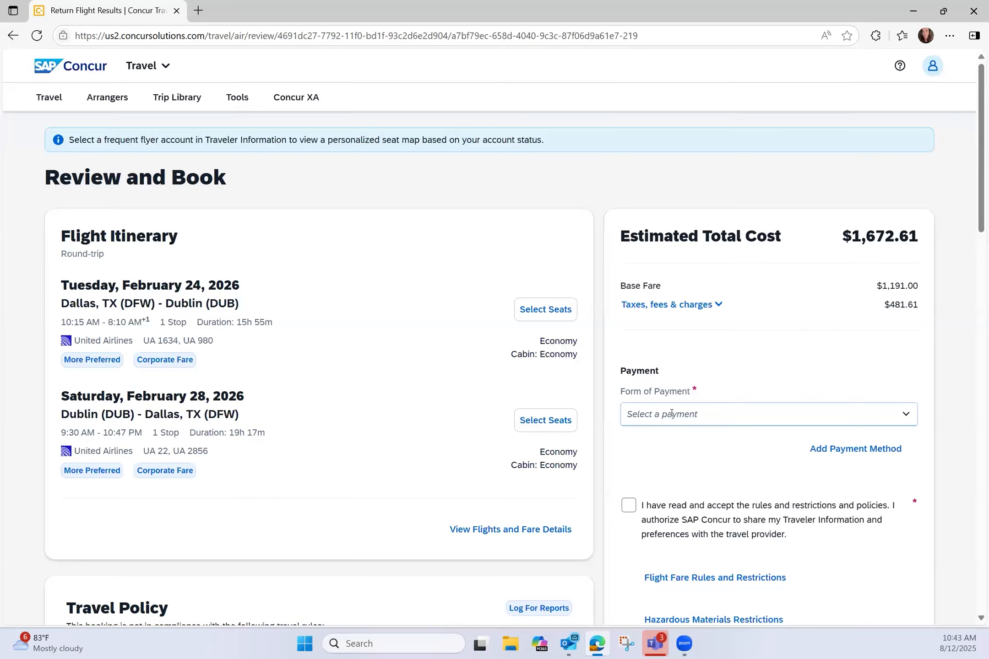
Step: Open the seat map for the Tuesday, February 24 DFW–ORD United UA 1634 flight
left_click(538, 311)
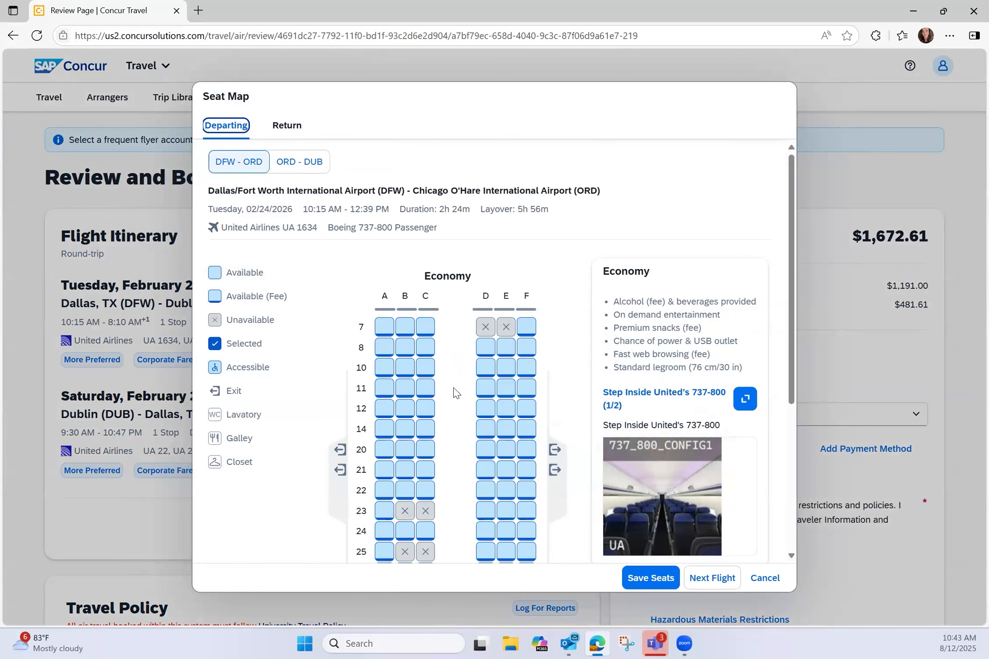
Step: Choose seat 30C on the Dallas–Chicago leg
scroll(453, 392, "down", 3)
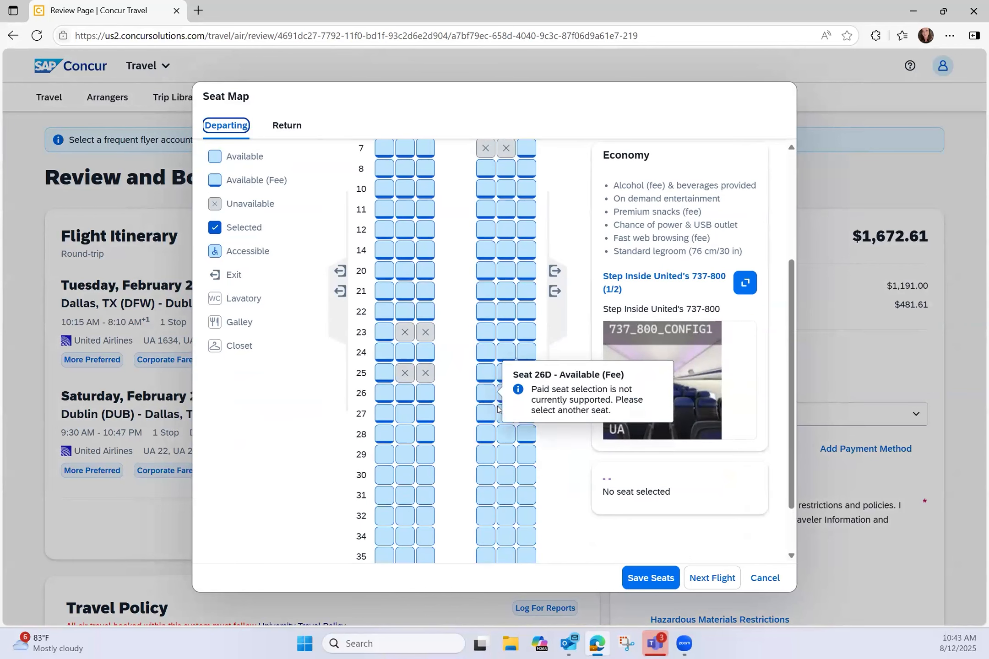
left_click(486, 473)
left_click(494, 453)
left_click(526, 454)
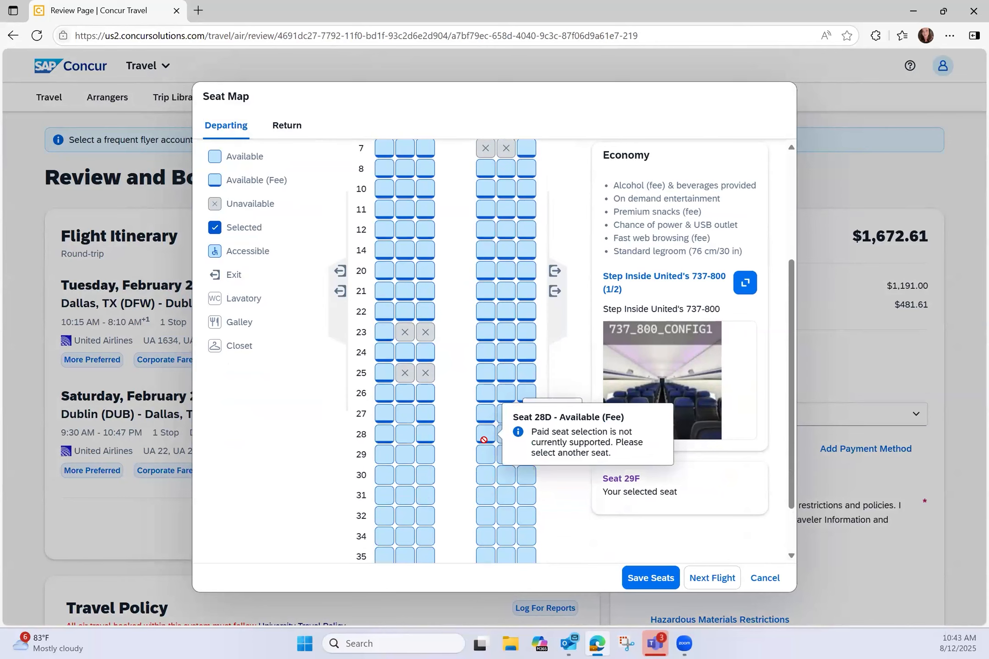
left_click(425, 454)
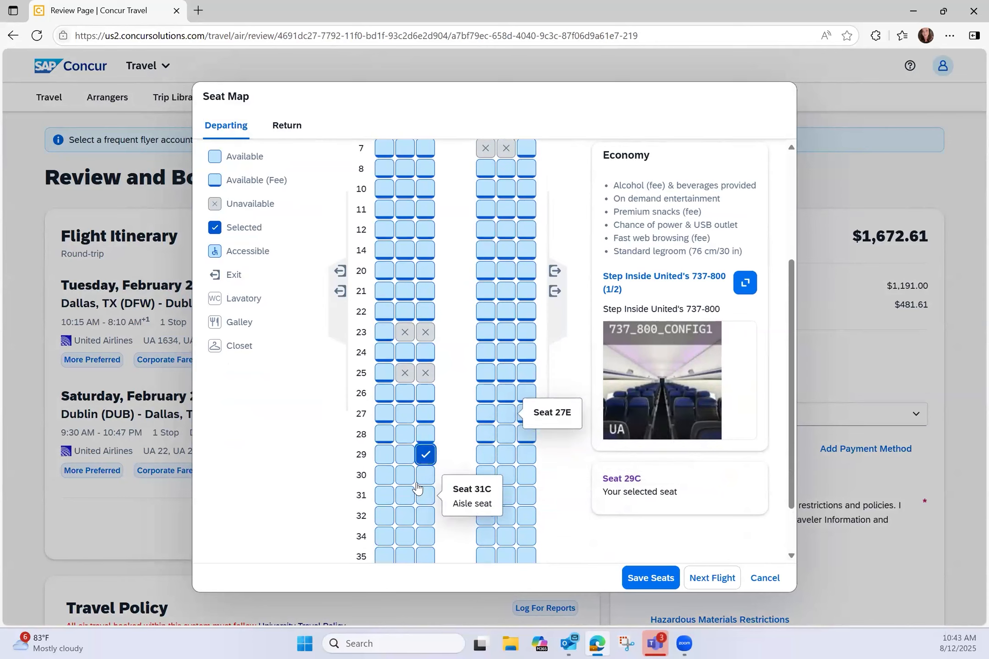
left_click(426, 474)
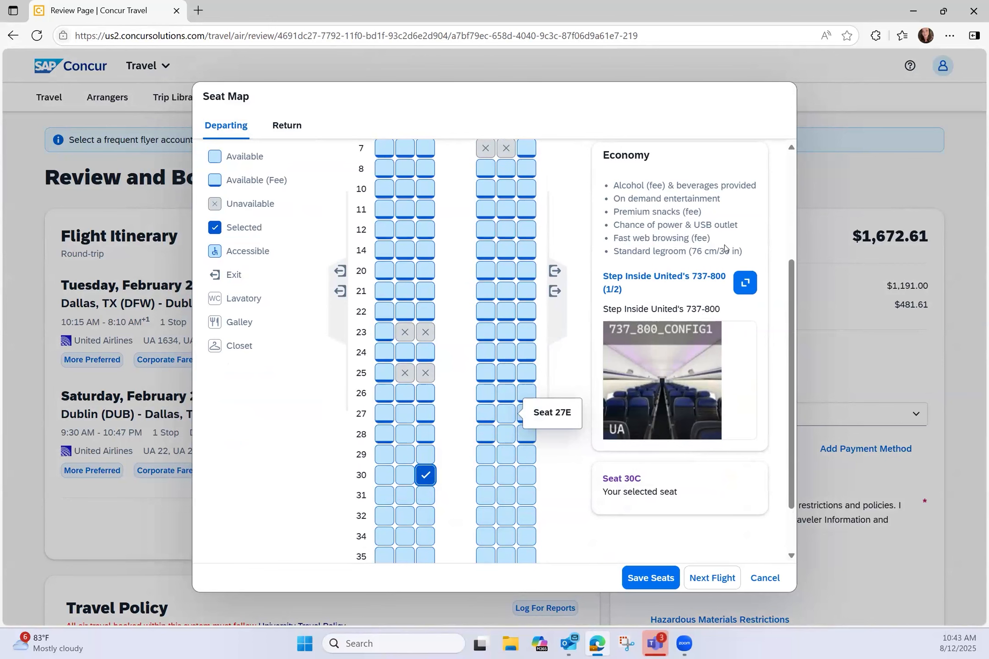
Step: Skip seats for the remaining legs and leave the seat map, saving seat 30C
left_click(701, 579)
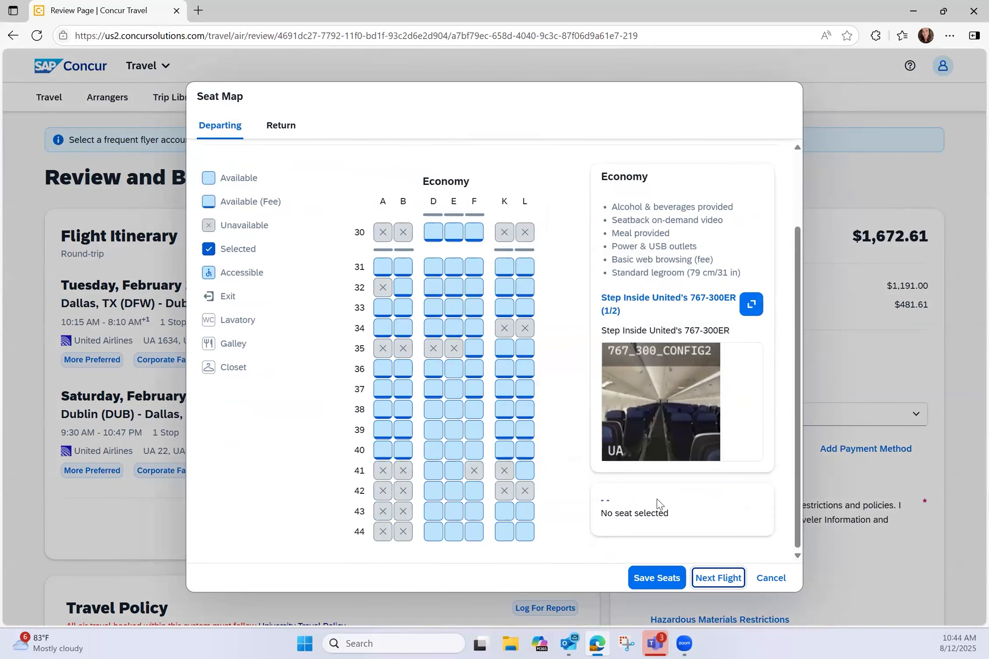
left_click(652, 576)
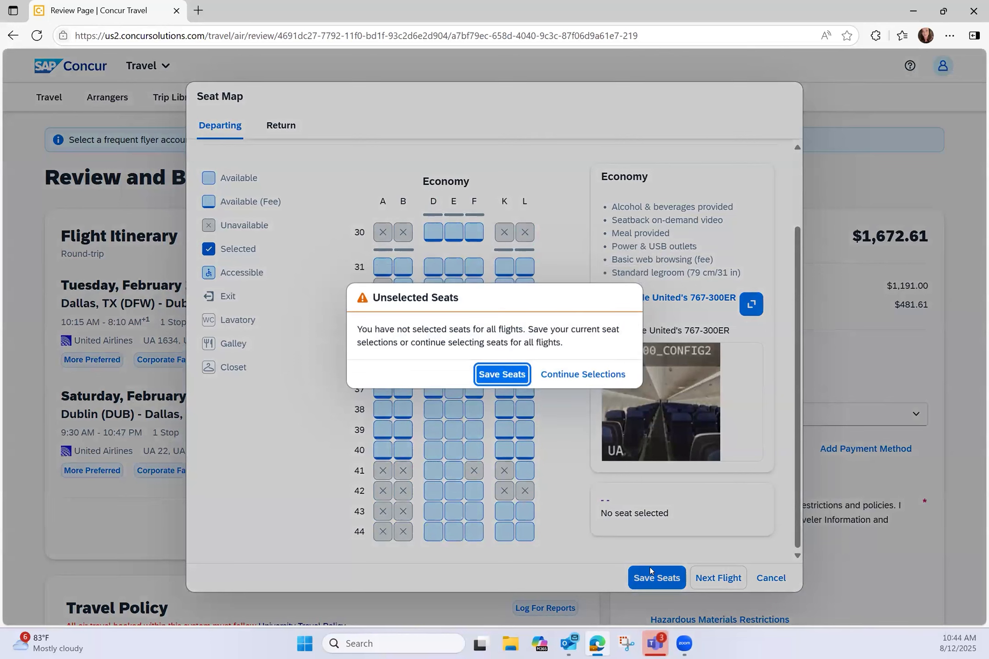
left_click(577, 383)
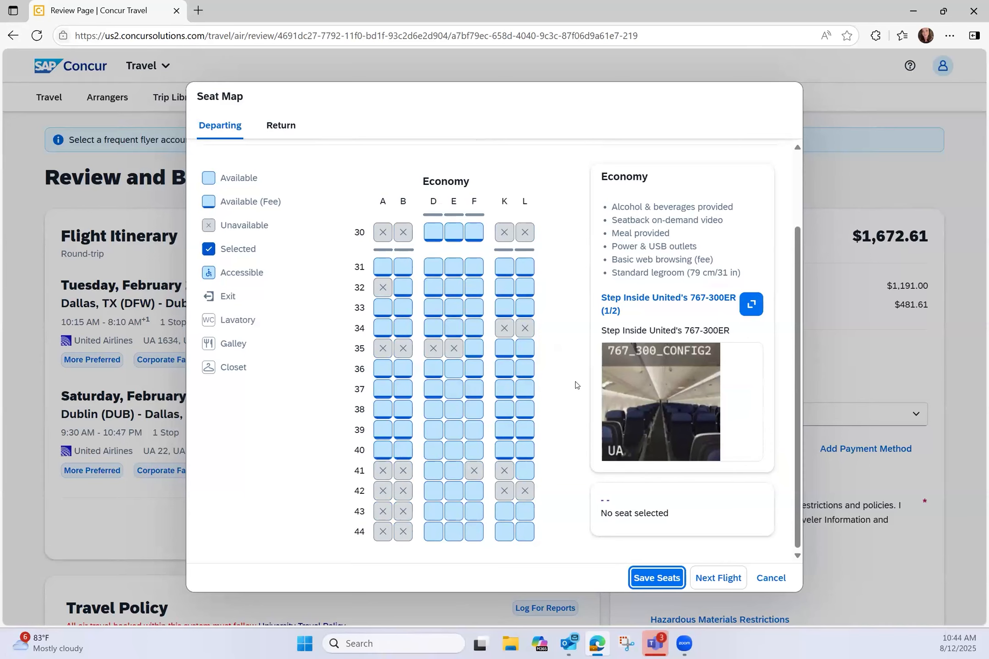
left_click(734, 579)
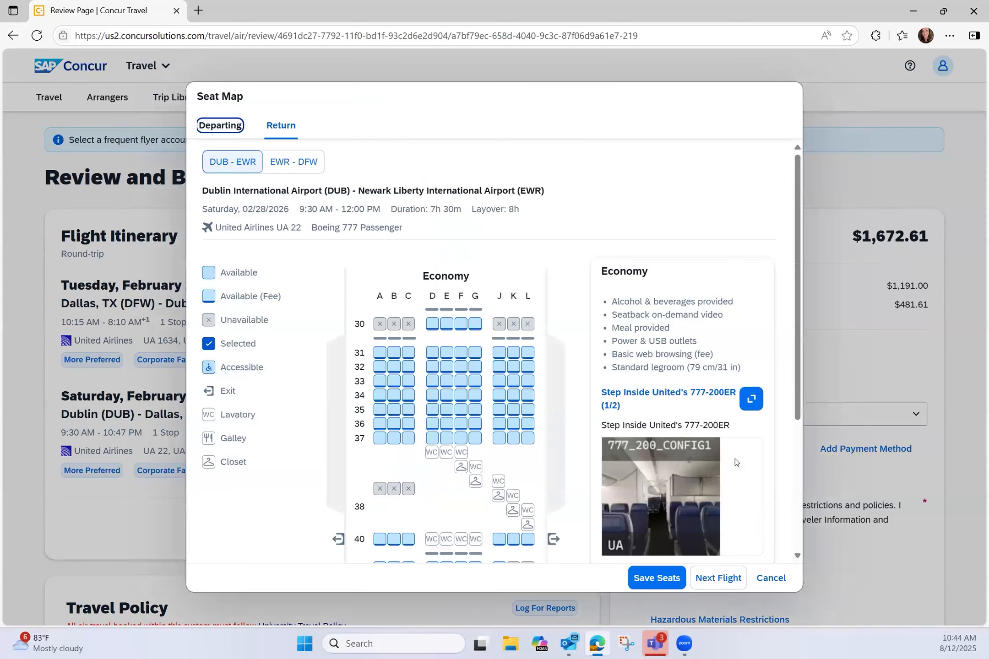
left_click(770, 578)
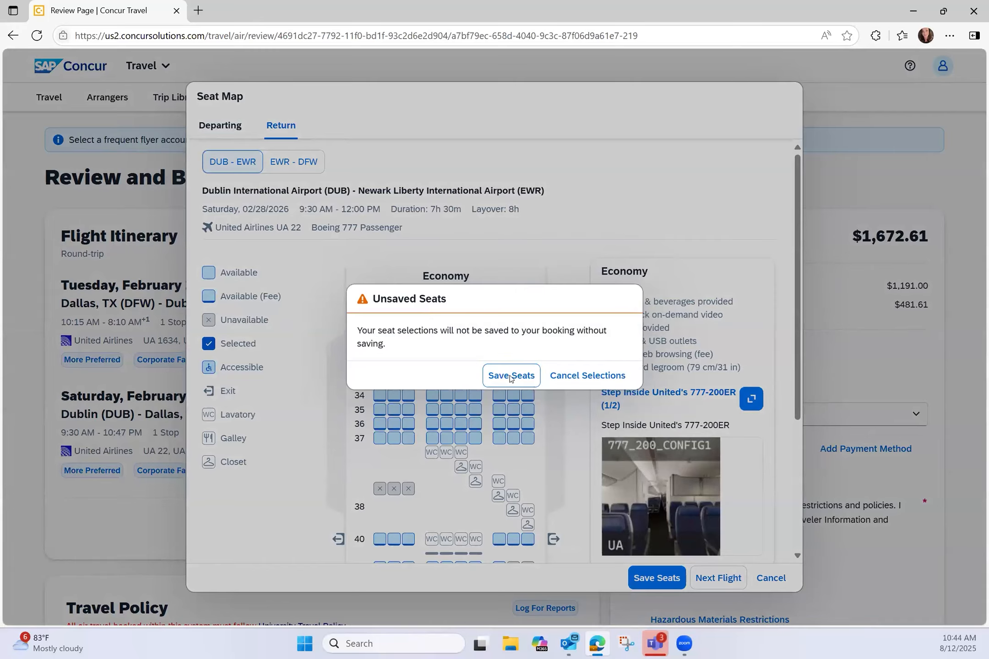
left_click(510, 377)
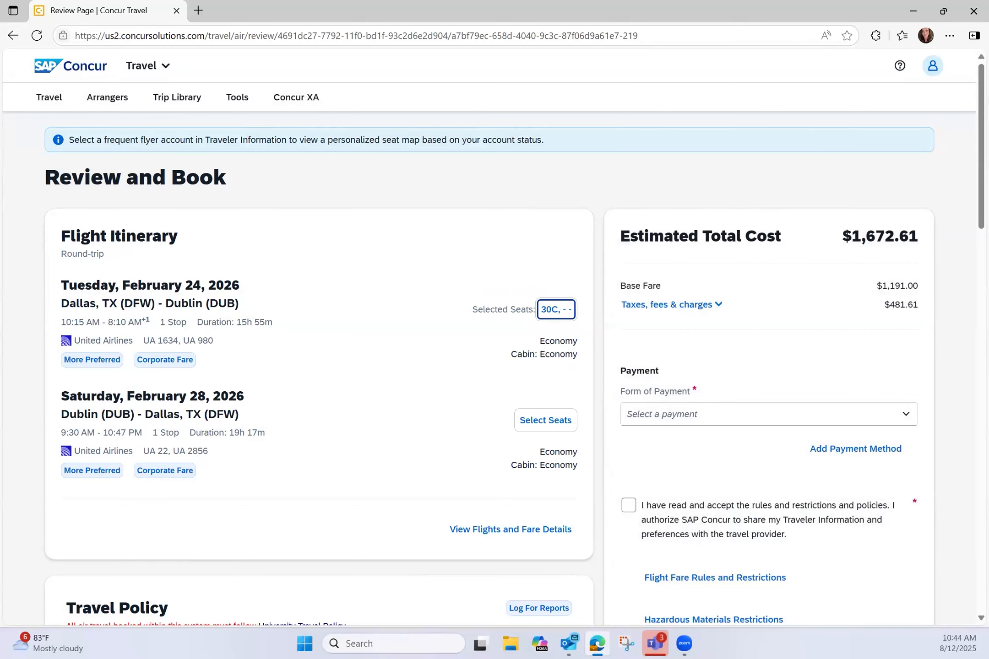
Step: Give ALTERNATE AIRPORT as the policy violation reason
scroll(342, 199, "down", 8)
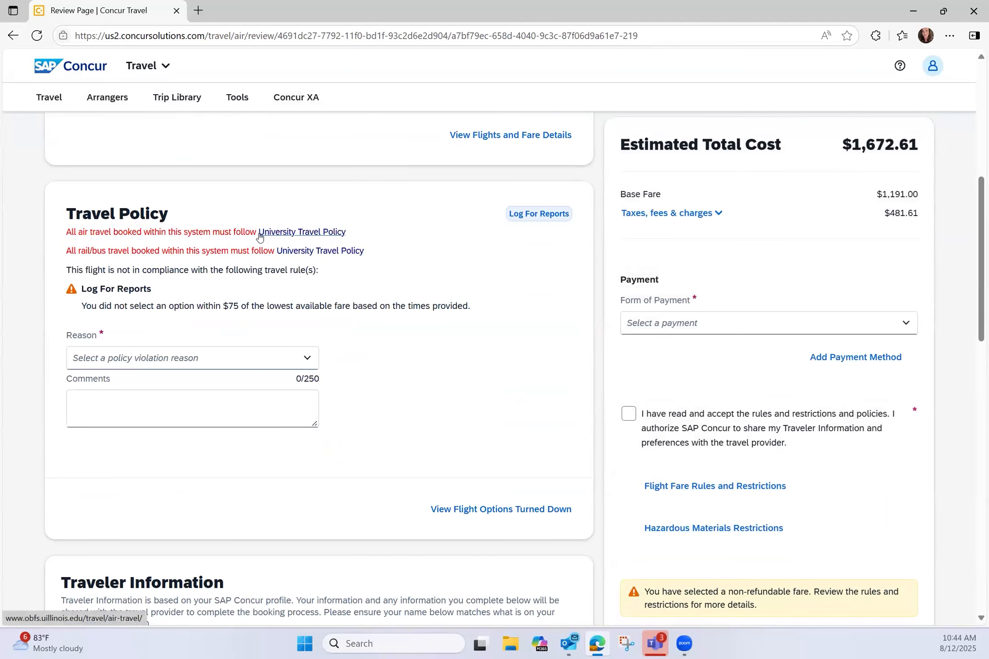
left_click(168, 356)
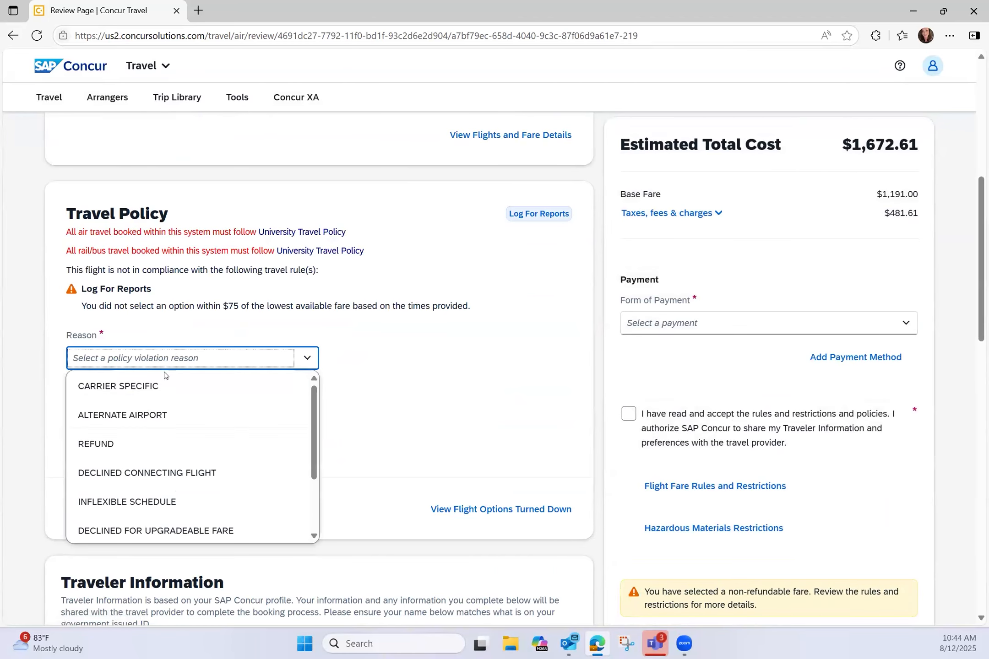
left_click(146, 415)
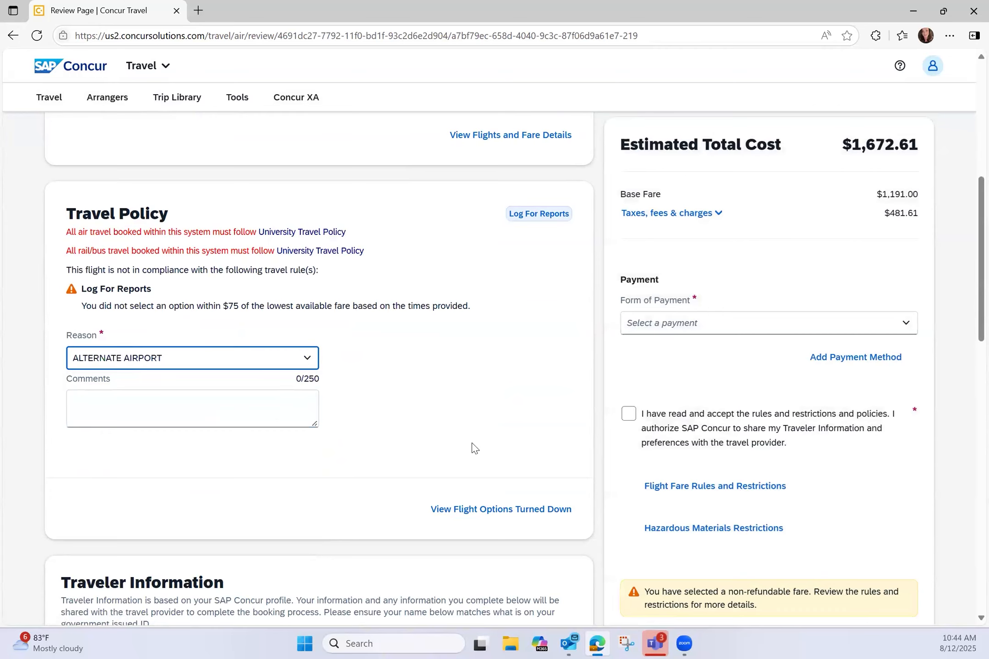
Step: Pay with the Test Travel Card, accept the rules and policies, and book the flight
scroll(471, 448, "down", 5)
scroll(221, 402, "down", 11)
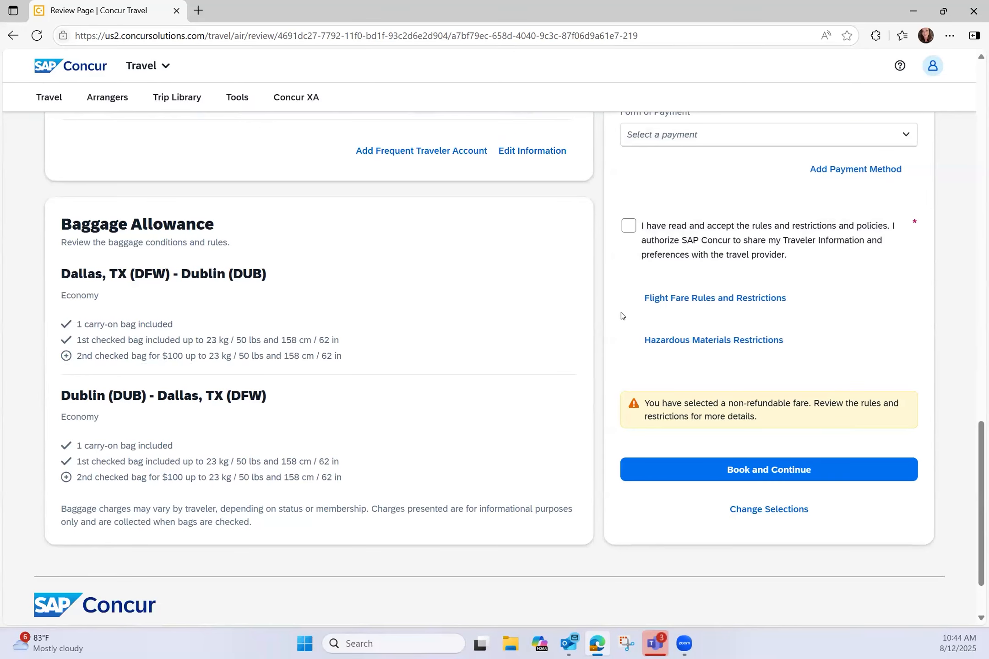
left_click(646, 140)
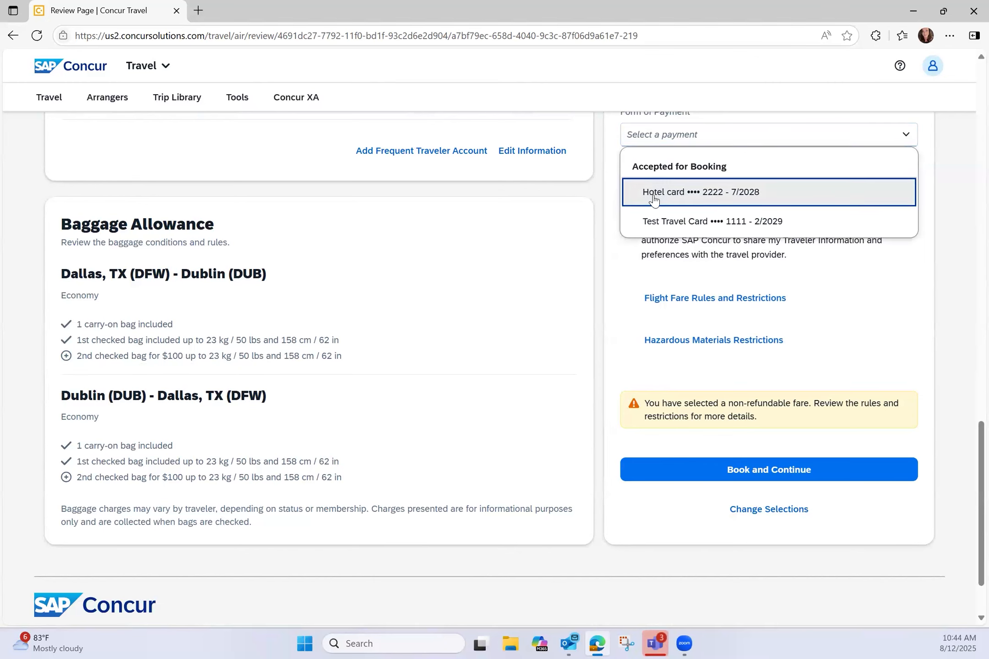
left_click(640, 222)
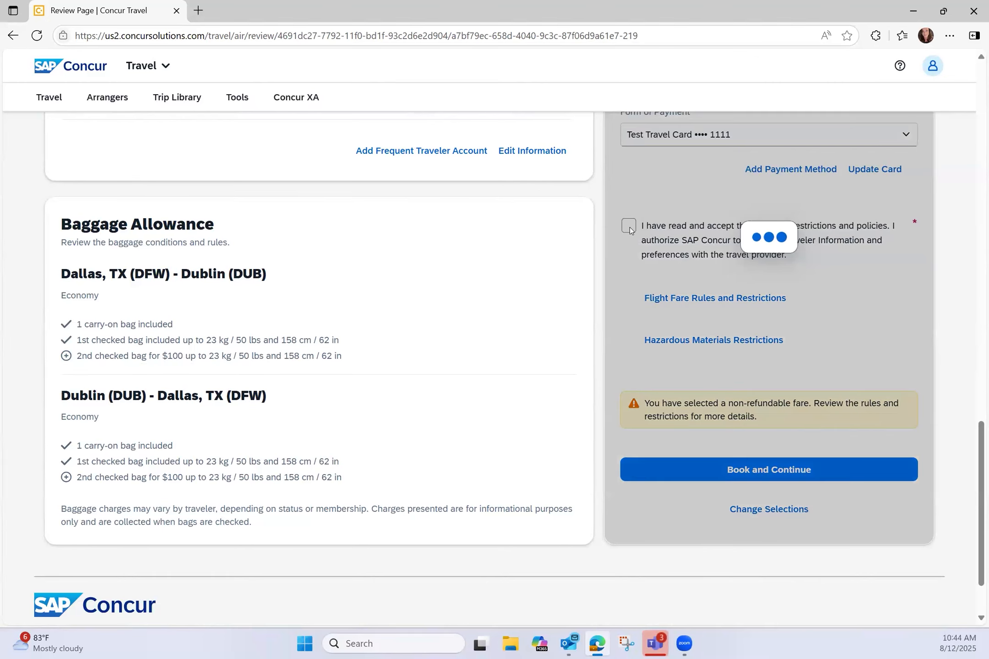
left_click(630, 227)
left_click(783, 480)
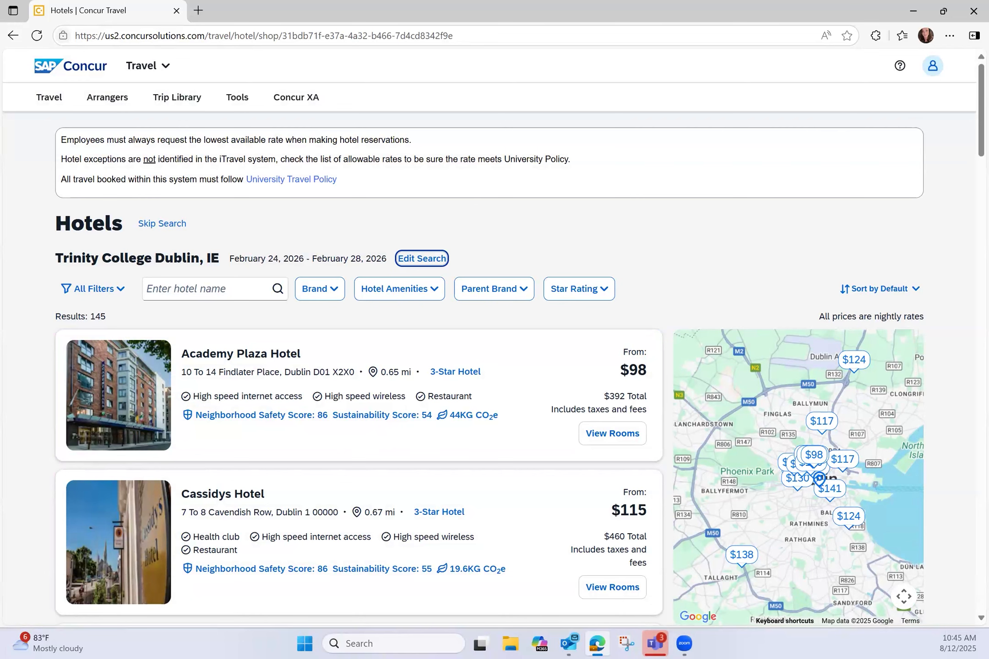
Step: Scroll the Trinity College Dublin hotel results down to Moxy Dublin City at $143
scroll(551, 367, "down", 1)
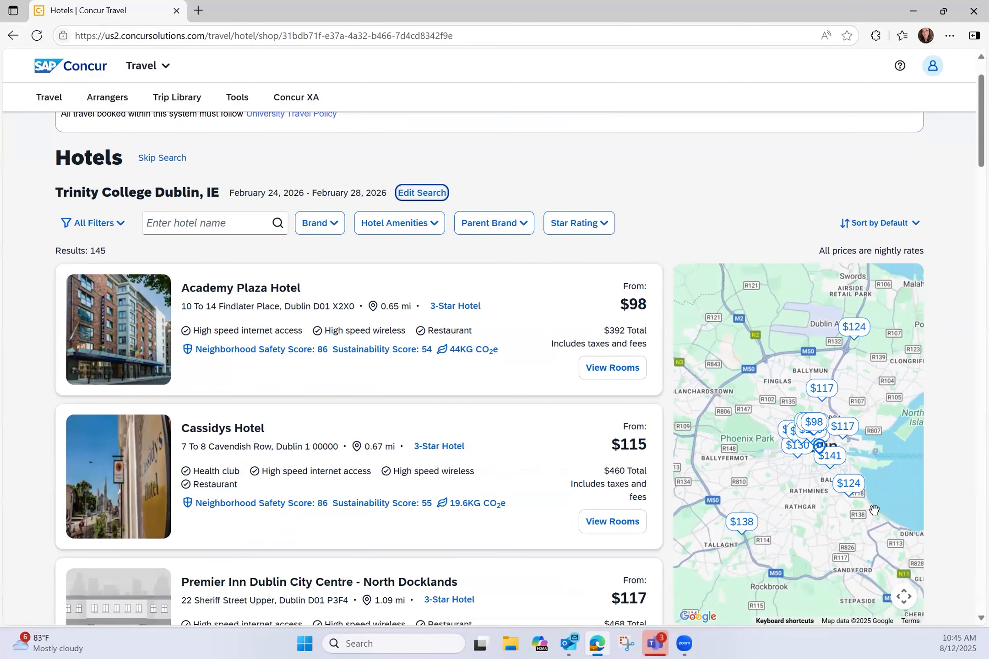
scroll(631, 440, "down", 20)
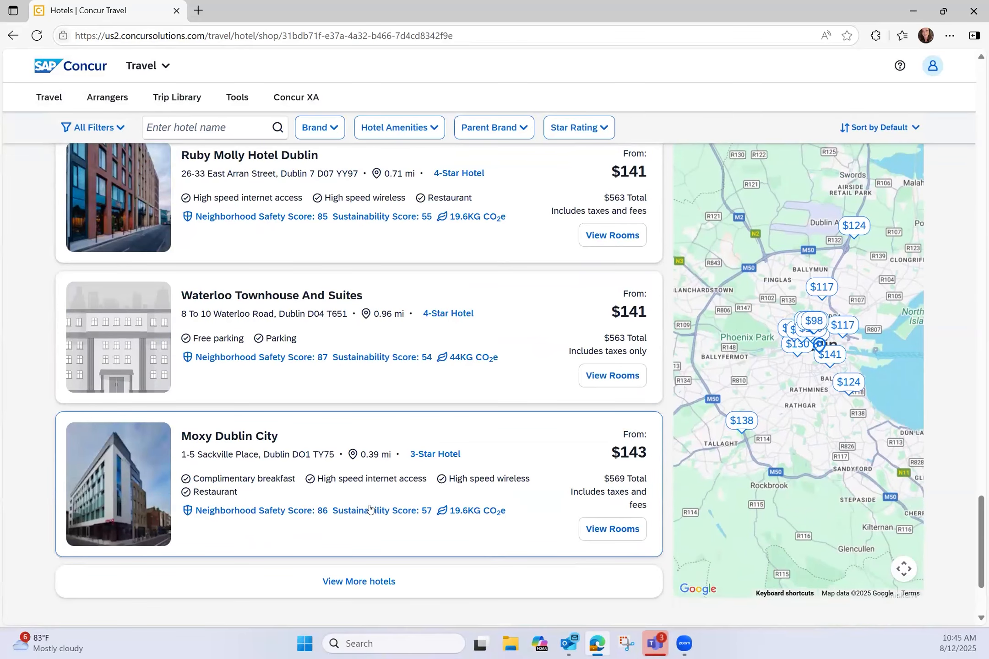
Step: Open Moxy Dublin City's rooms and scroll through the rate listings
left_click(611, 530)
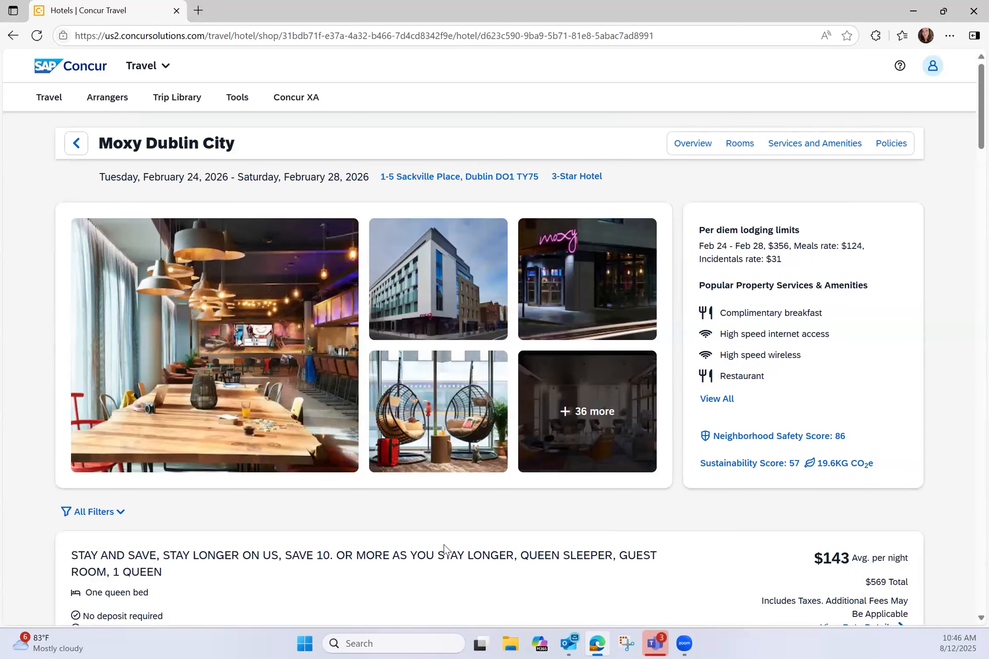
scroll(446, 552, "down", 4)
scroll(365, 522, "down", 8)
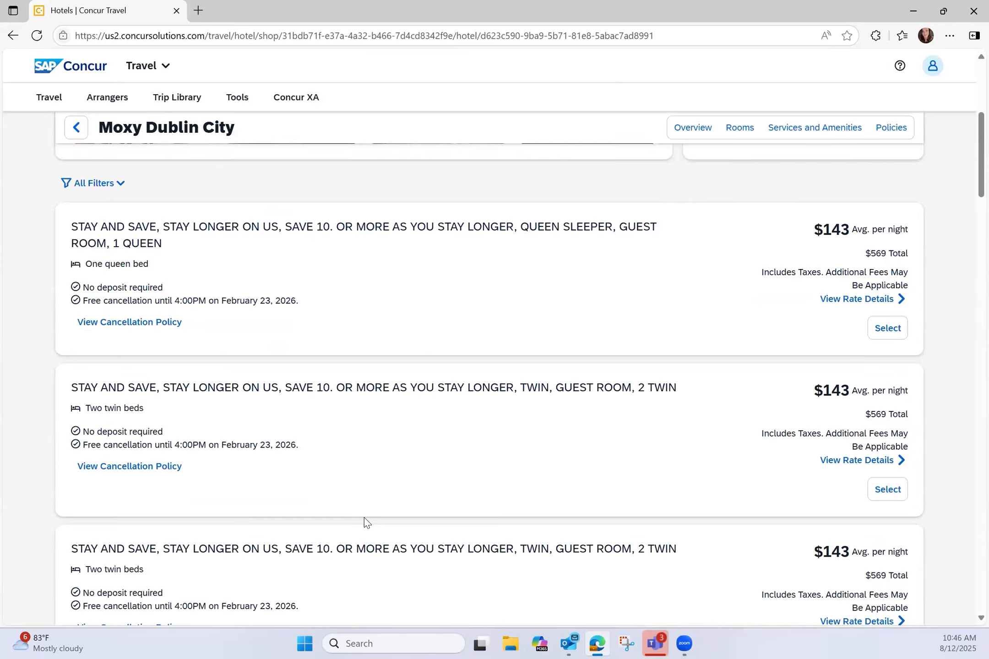
scroll(364, 518, "down", 5)
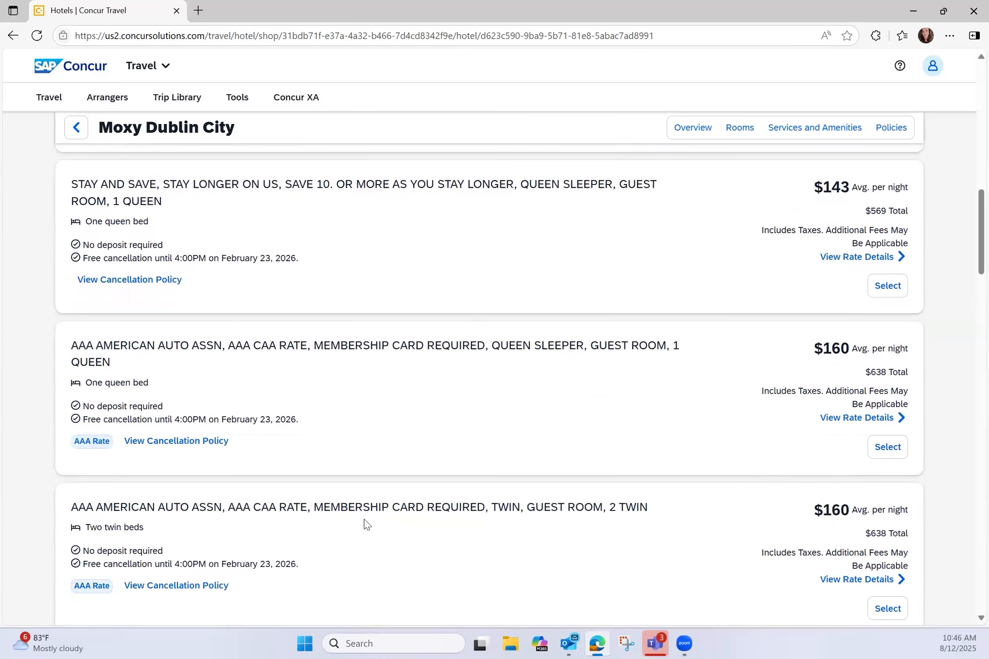
scroll(364, 519, "down", 4)
scroll(364, 519, "down", 3)
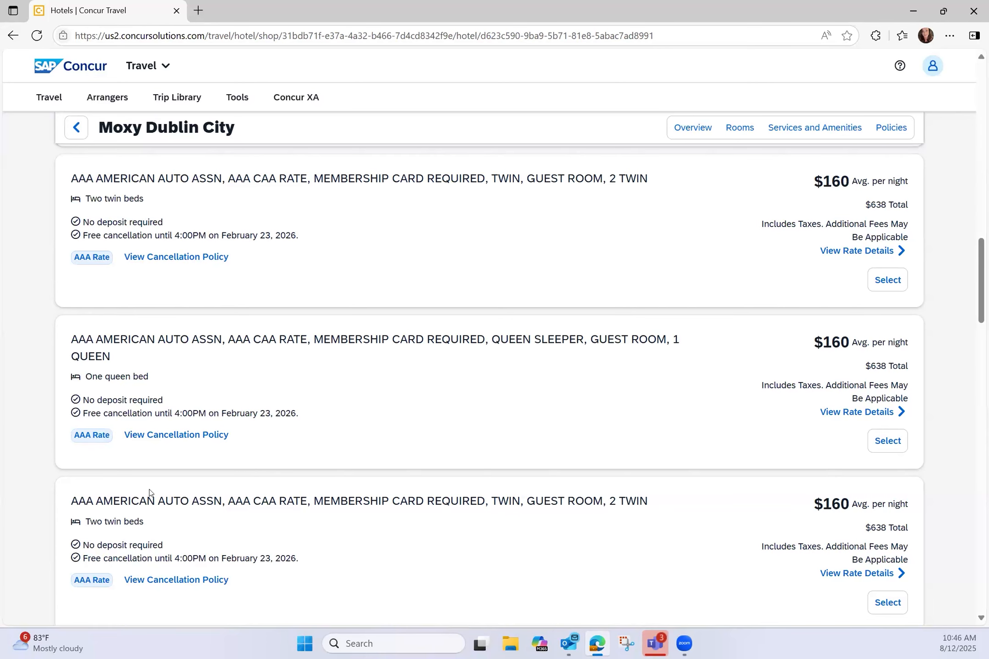
scroll(150, 492, "down", 10)
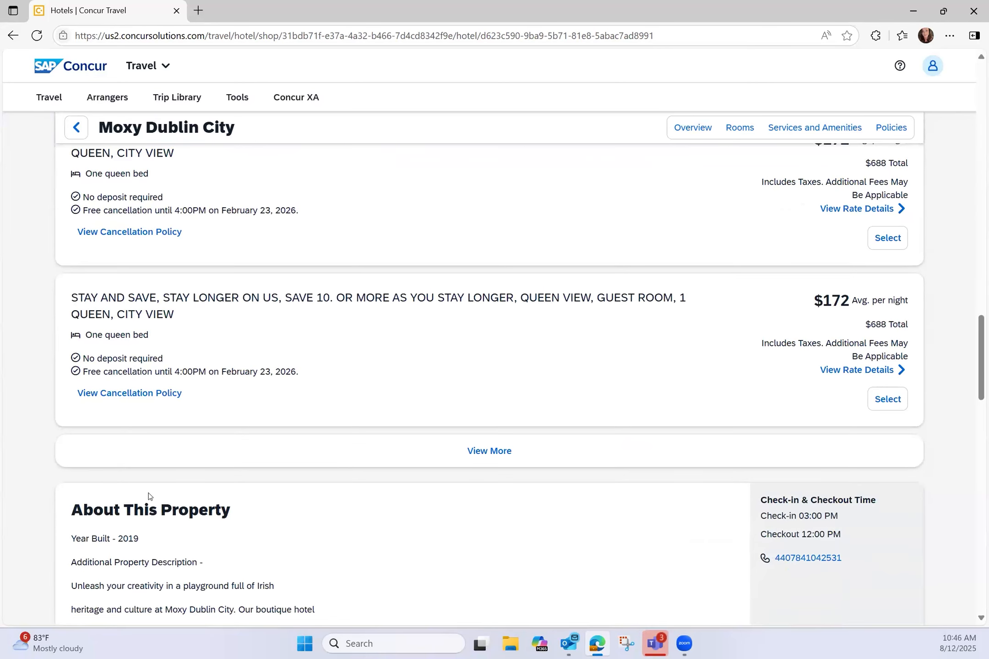
Step: Load more room rates, revealing the $160 AAA twin and $172 queen city-view rooms
left_click(471, 453)
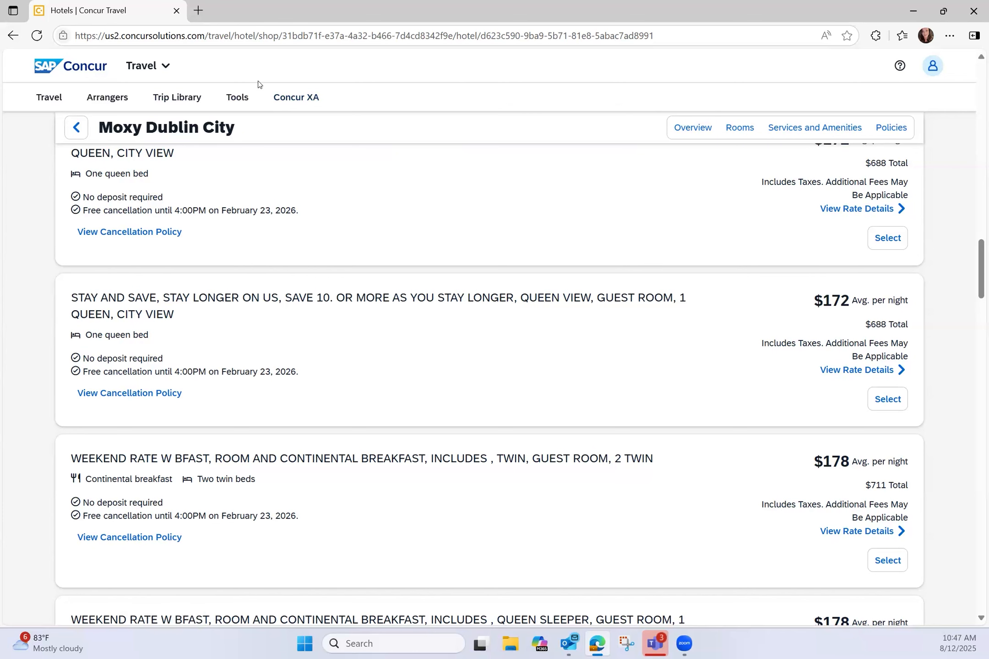
scroll(189, 198, "up", 3)
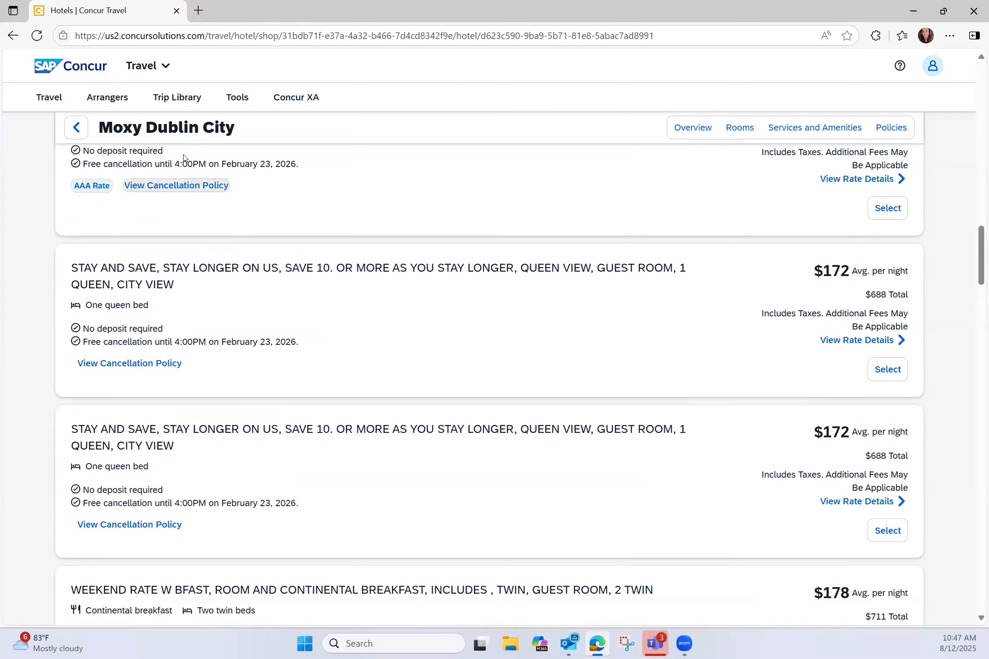
scroll(244, 362, "up", 3)
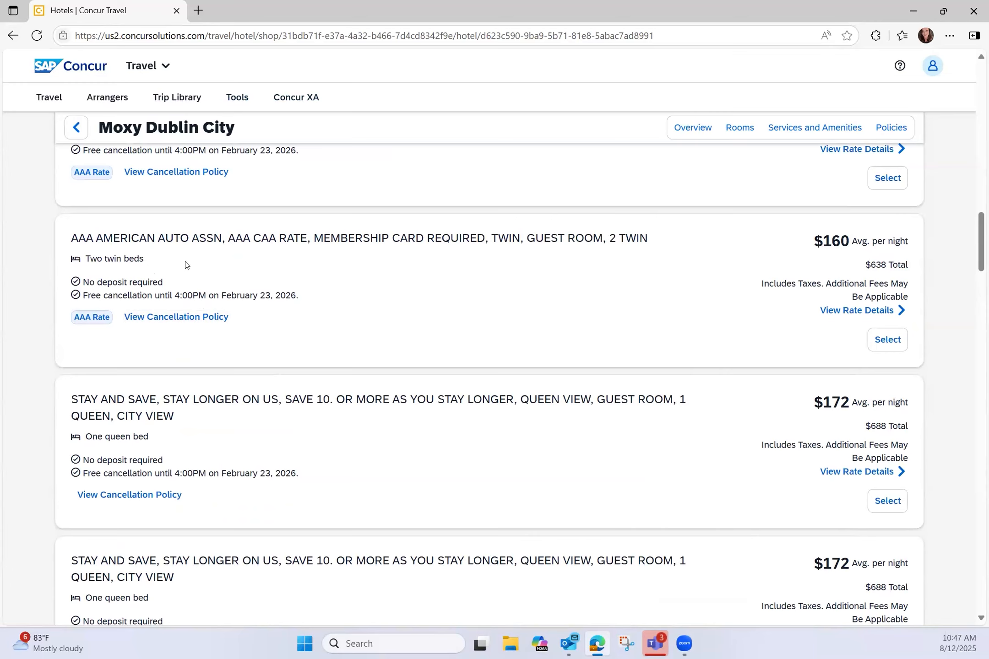
left_click(895, 347)
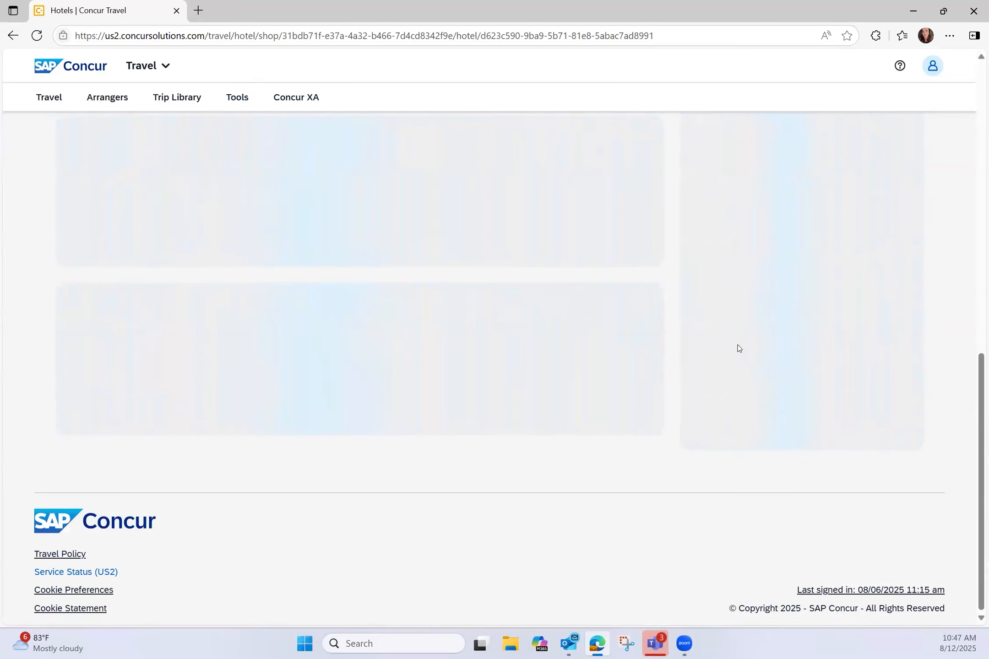
scroll(607, 418, "up", 8)
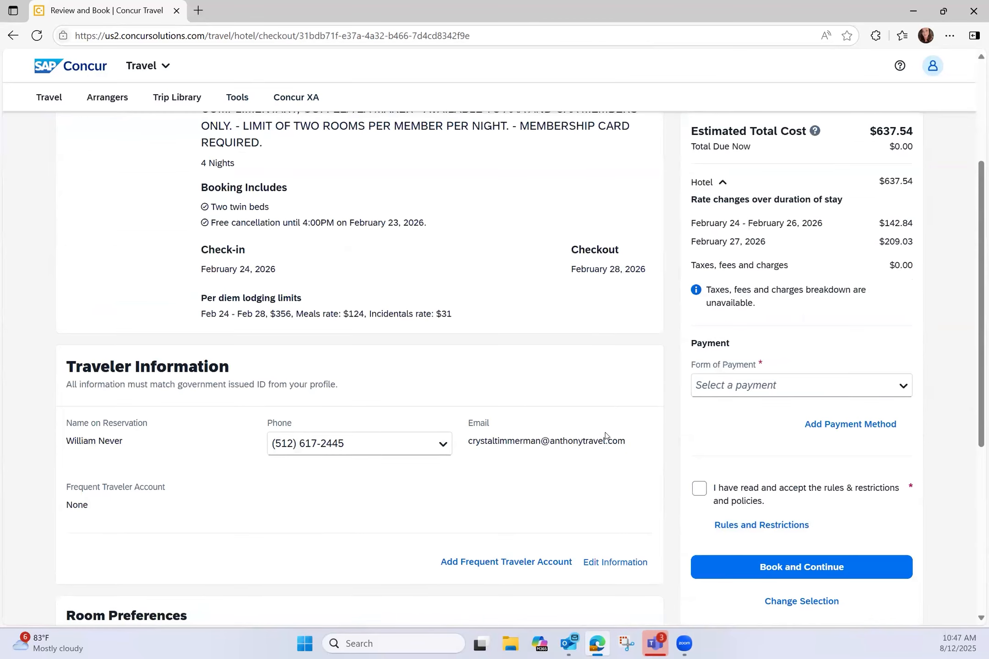
scroll(607, 432, "down", 5)
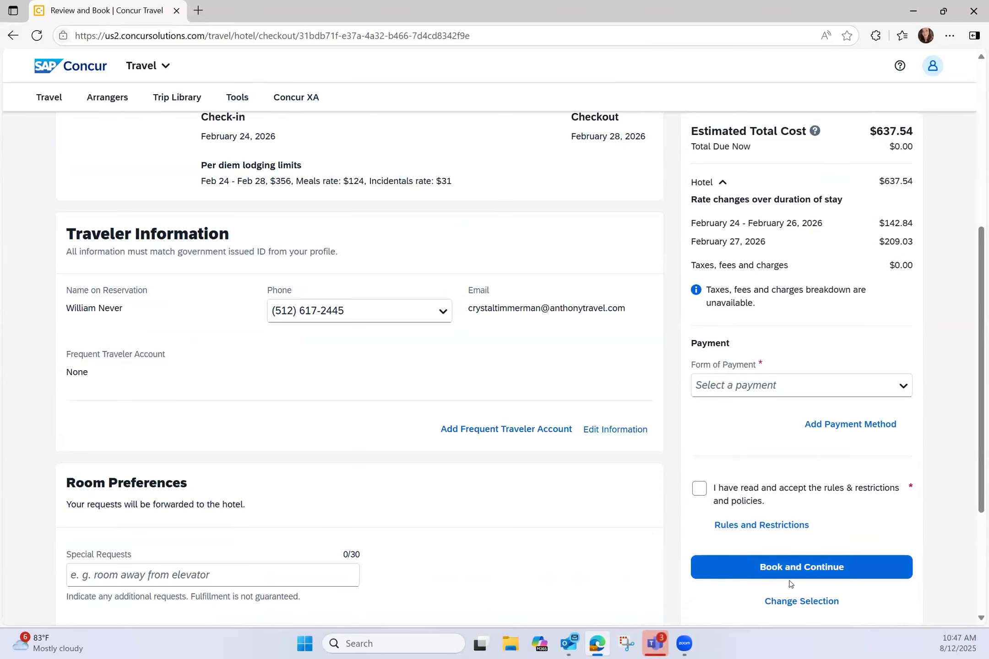
left_click(774, 602)
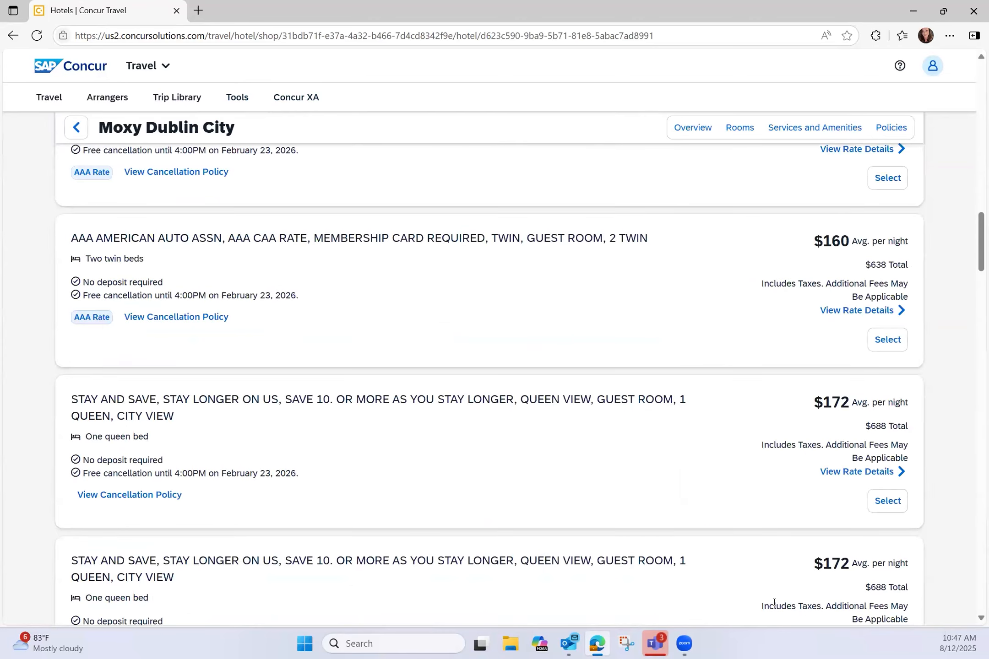
scroll(711, 503, "up", 10)
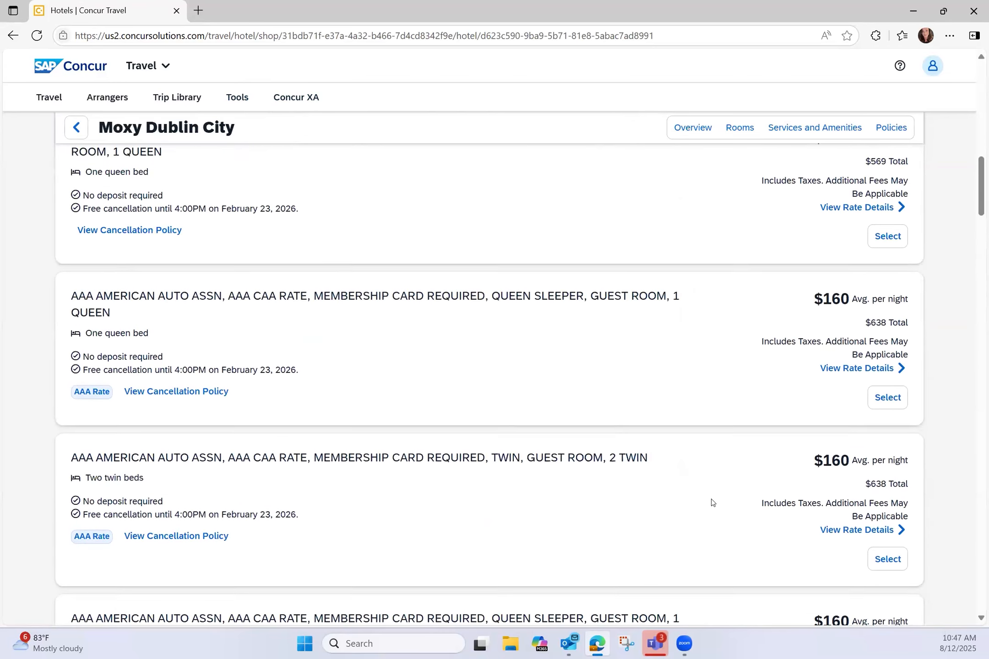
scroll(712, 502, "up", 5)
right_click(709, 501)
Step: Dismiss the stray context menu and select the first $160 AAA-rate room
left_click(618, 526)
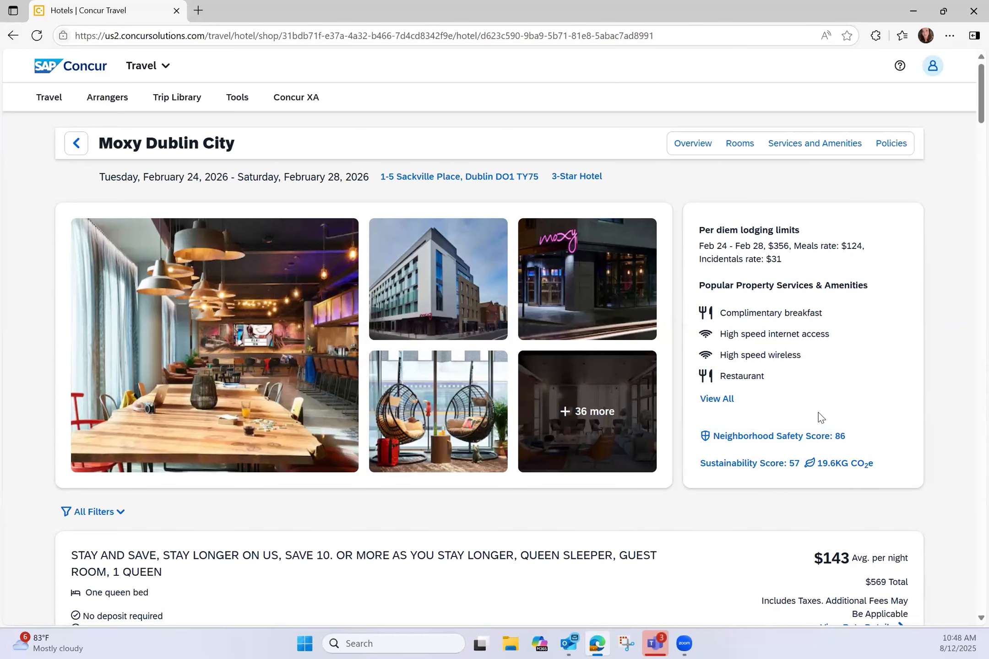
scroll(818, 416, "down", 15)
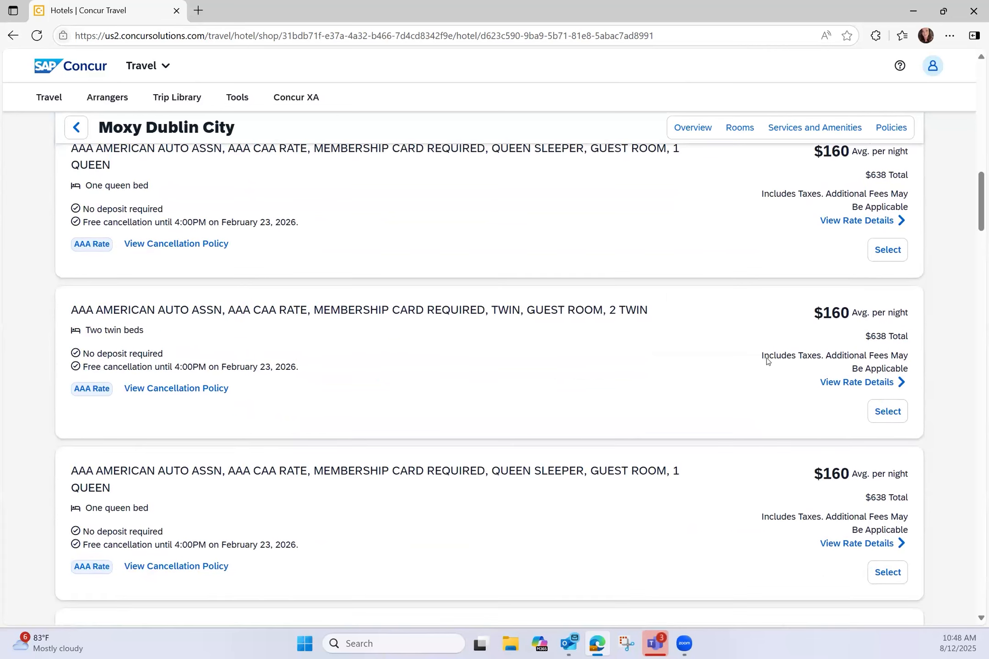
left_click(873, 252)
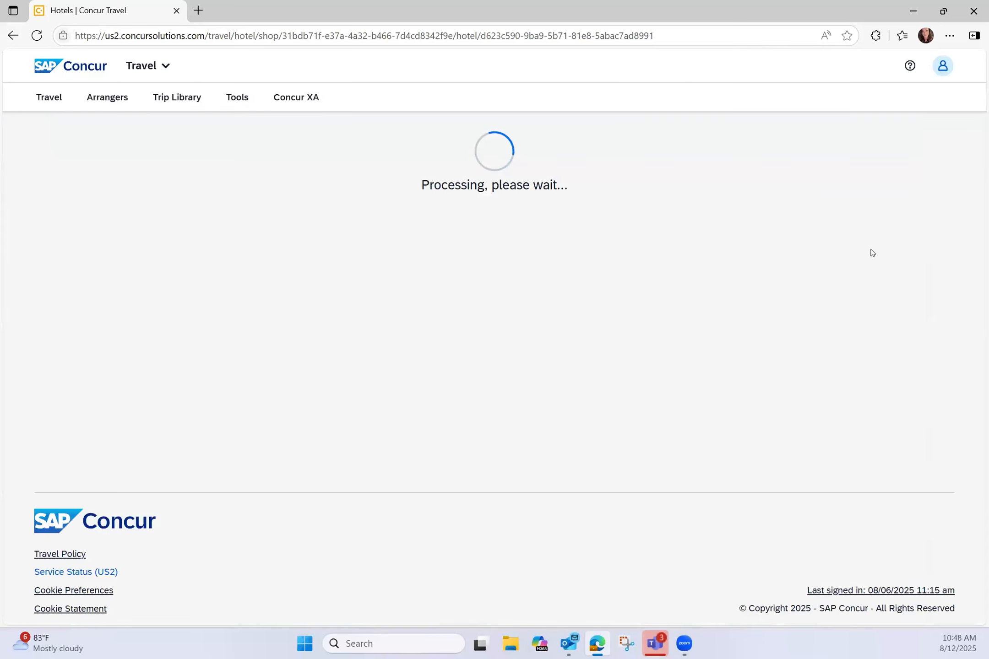
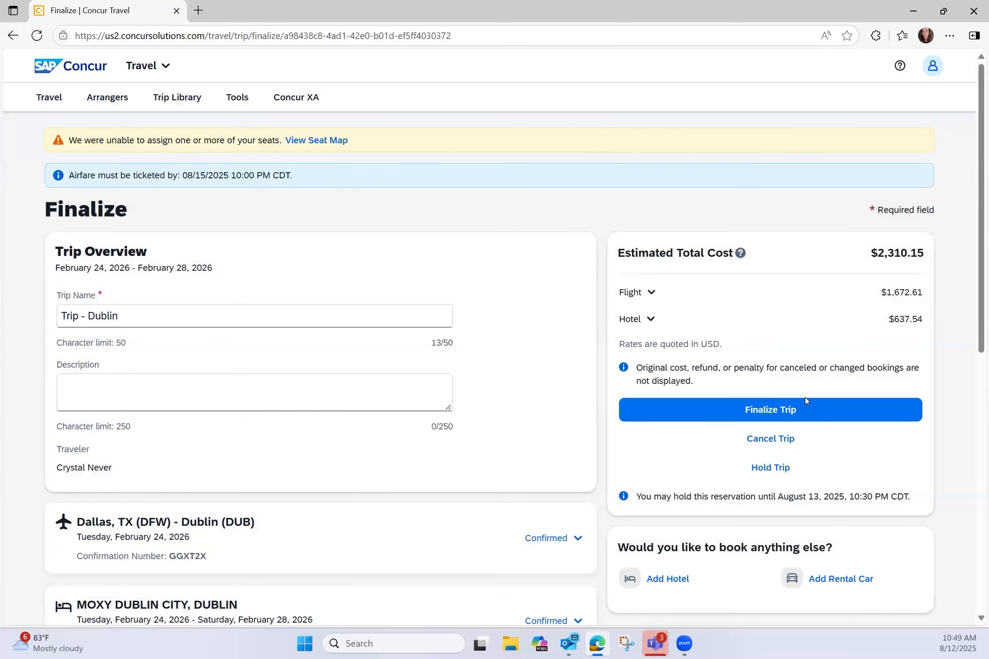
Step: Add a rental car search for Dublin Airport pickup, 02/25–02/28/2026 at 9:00 AM
scroll(422, 358, "down", 3)
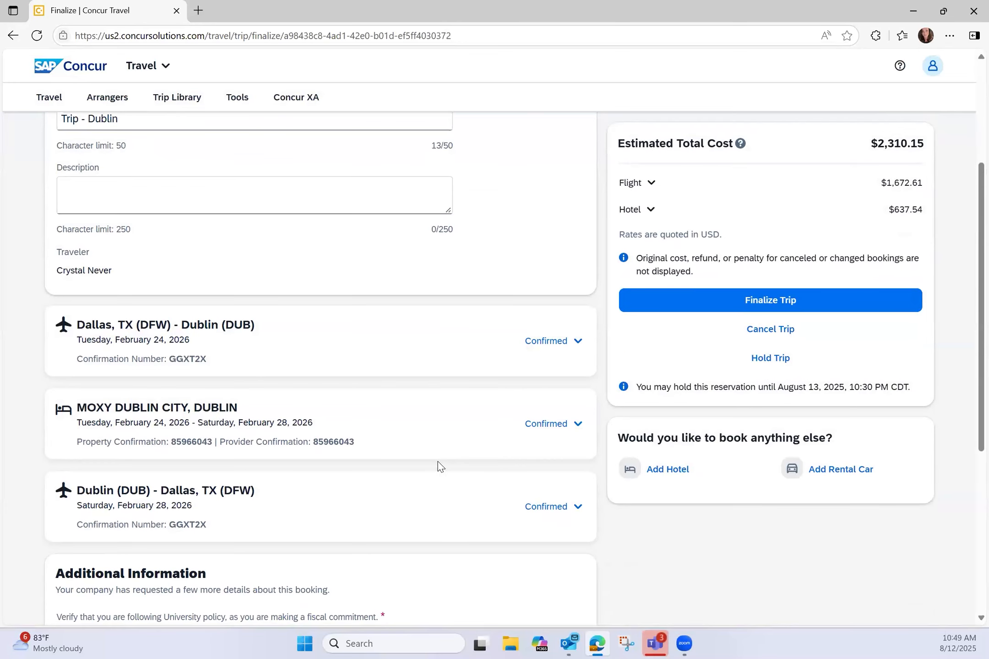
left_click(829, 478)
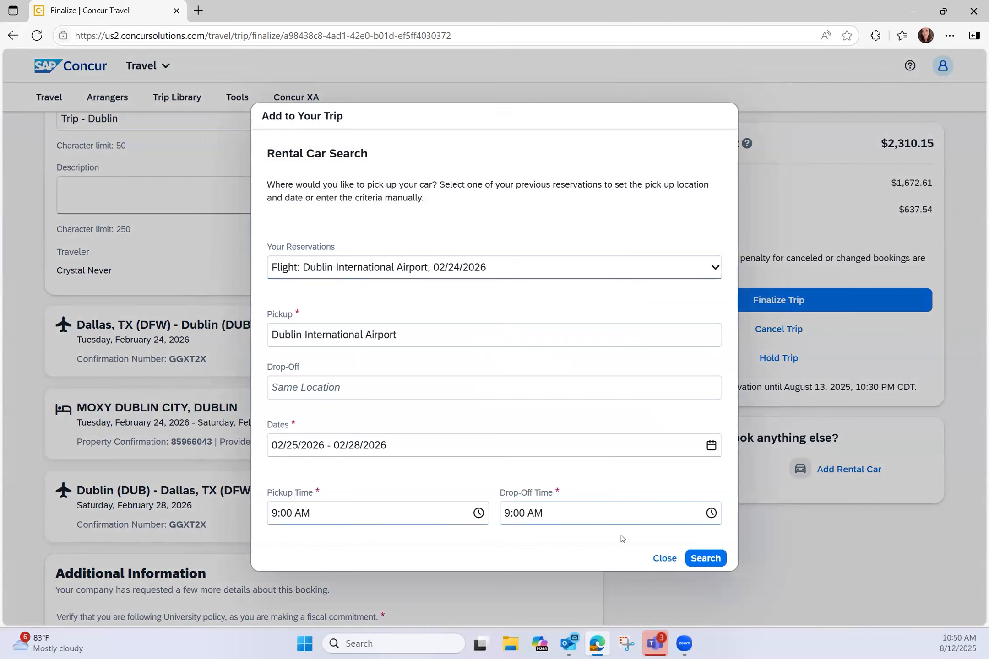
Step: Search rental cars and select the $313.20 National Intermediate SUV at Dublin Airport
left_click(717, 559)
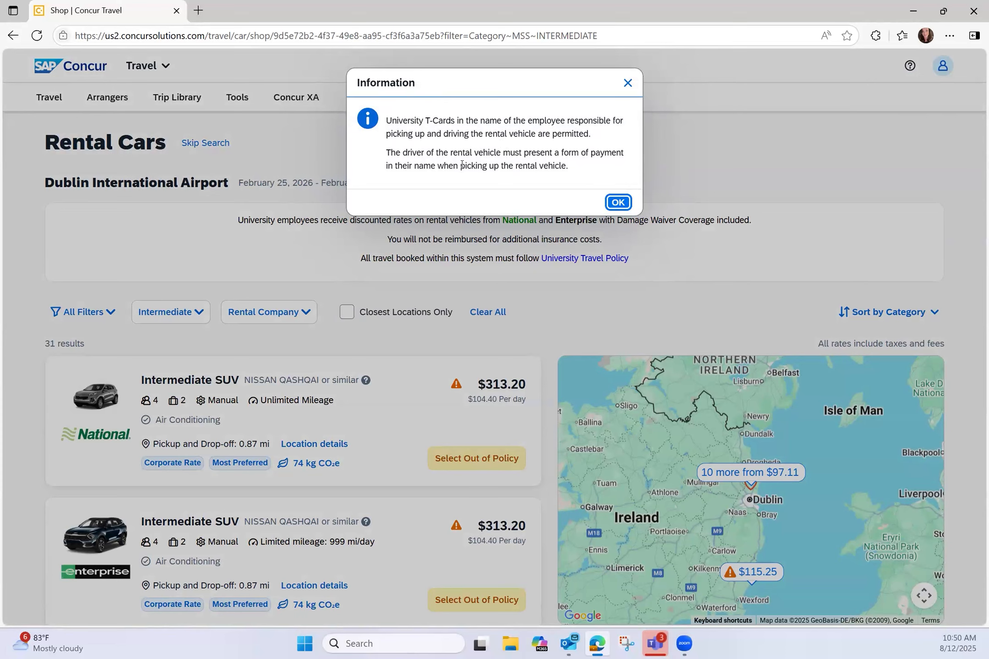
left_click(616, 202)
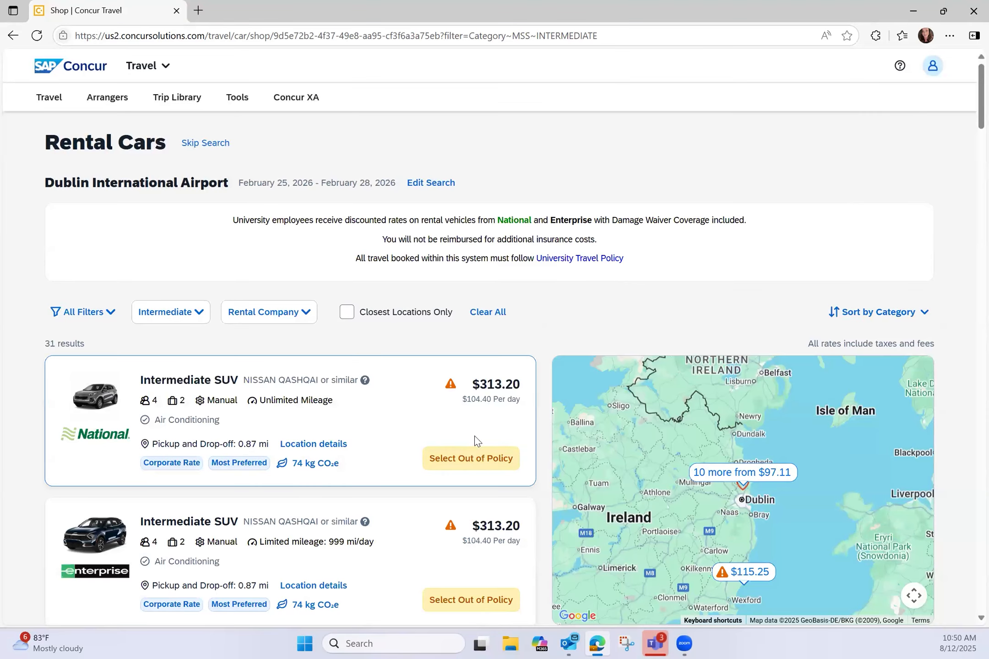
left_click(467, 458)
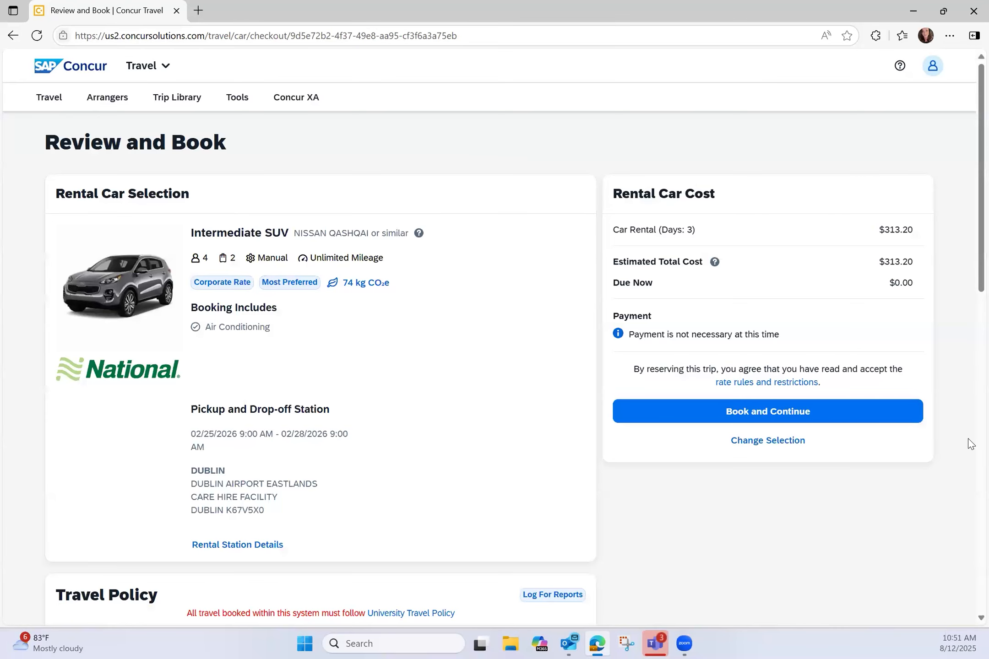
Step: Book the National Intermediate SUV, giving EQUIPMENT as the travel policy reason
scroll(606, 630, "down", 3)
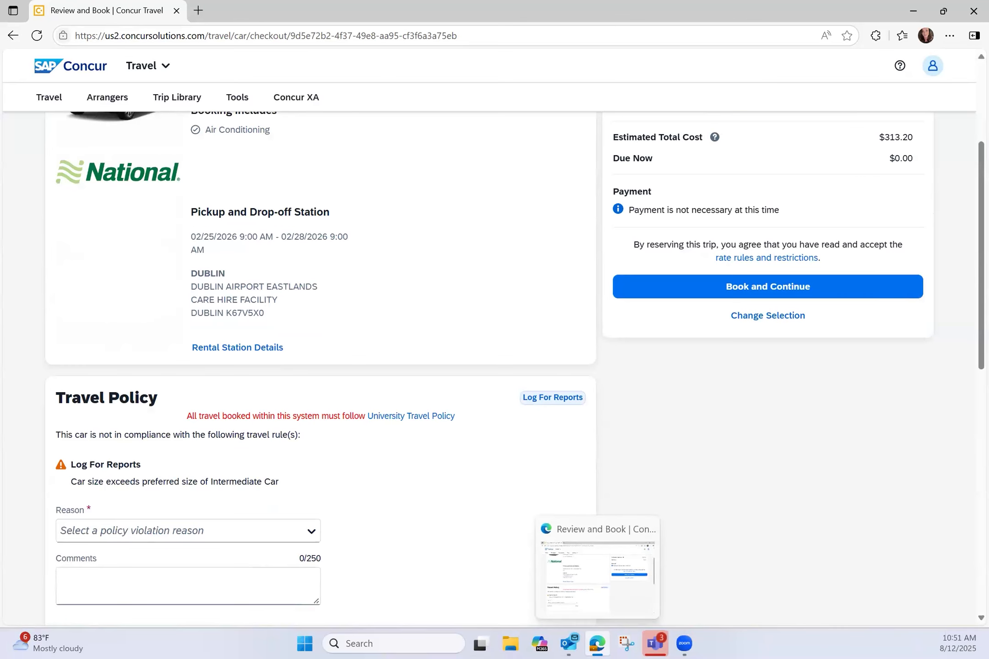
left_click(164, 540)
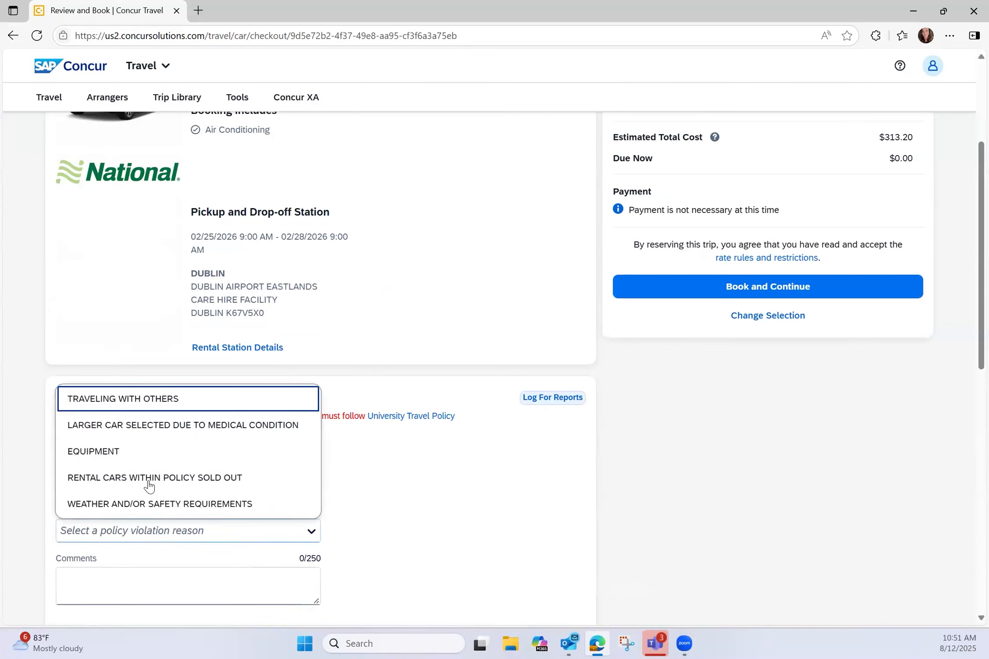
left_click(139, 459)
left_click(668, 287)
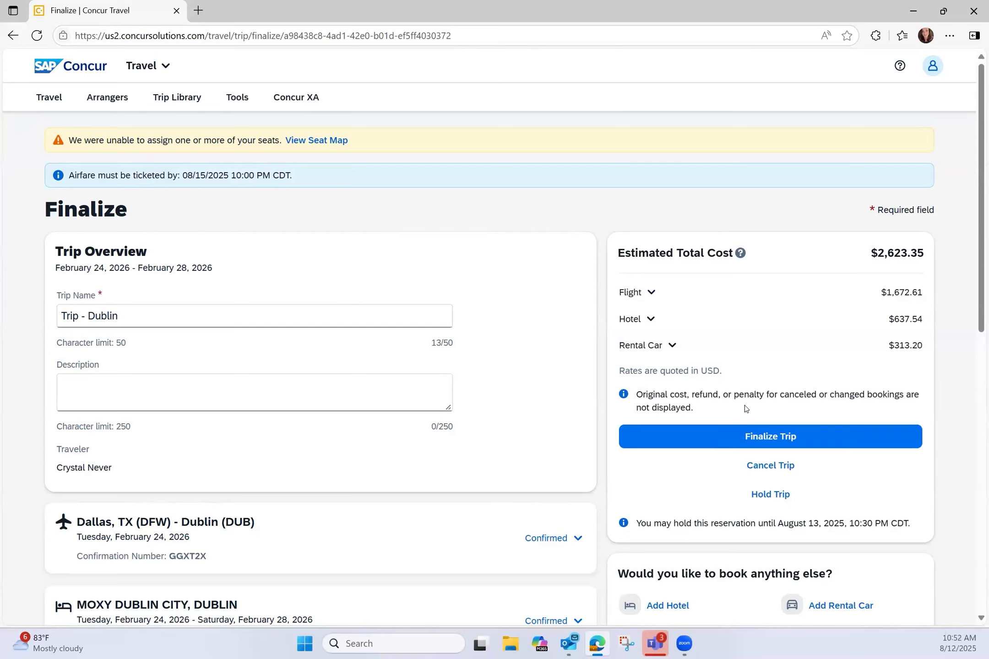
Step: Acknowledge the university policy and set travel type to INTERNATIONAL (EMPLOYEE ONLY)
scroll(744, 405, "down", 7)
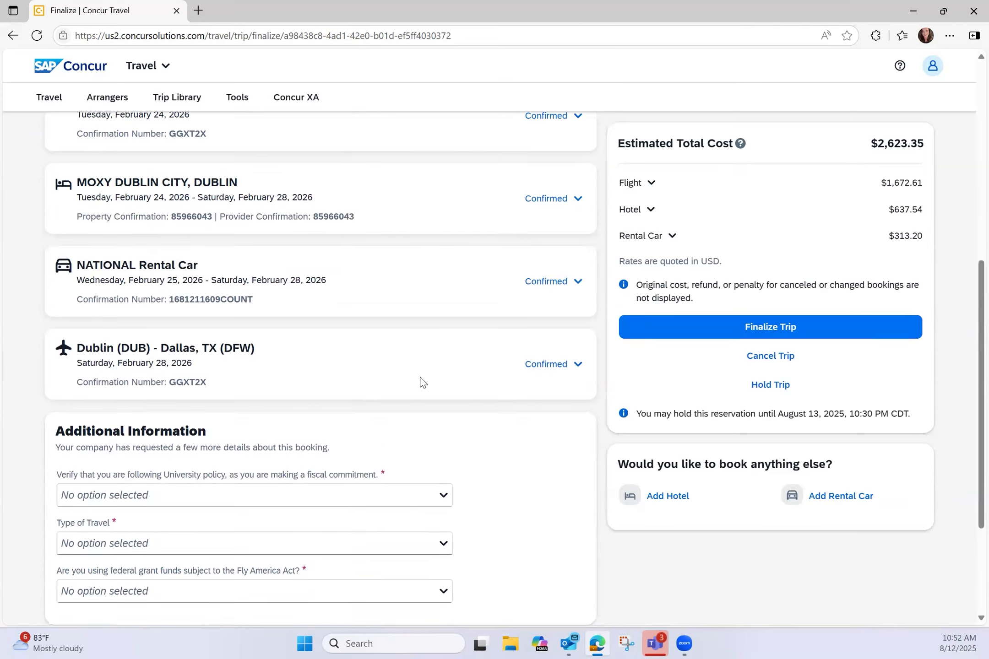
scroll(423, 382, "down", 3)
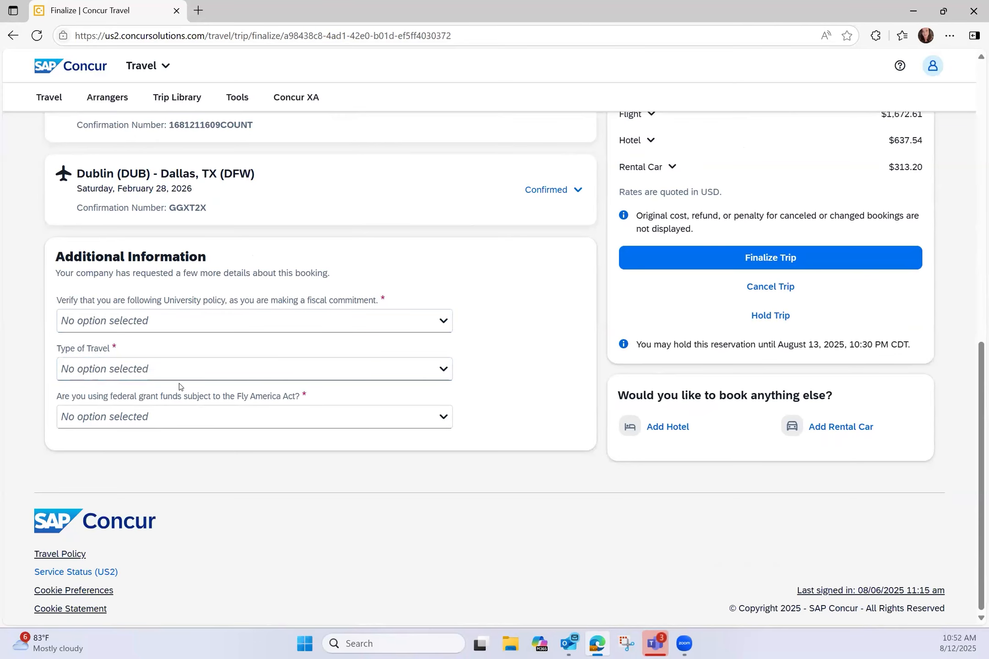
left_click(166, 322)
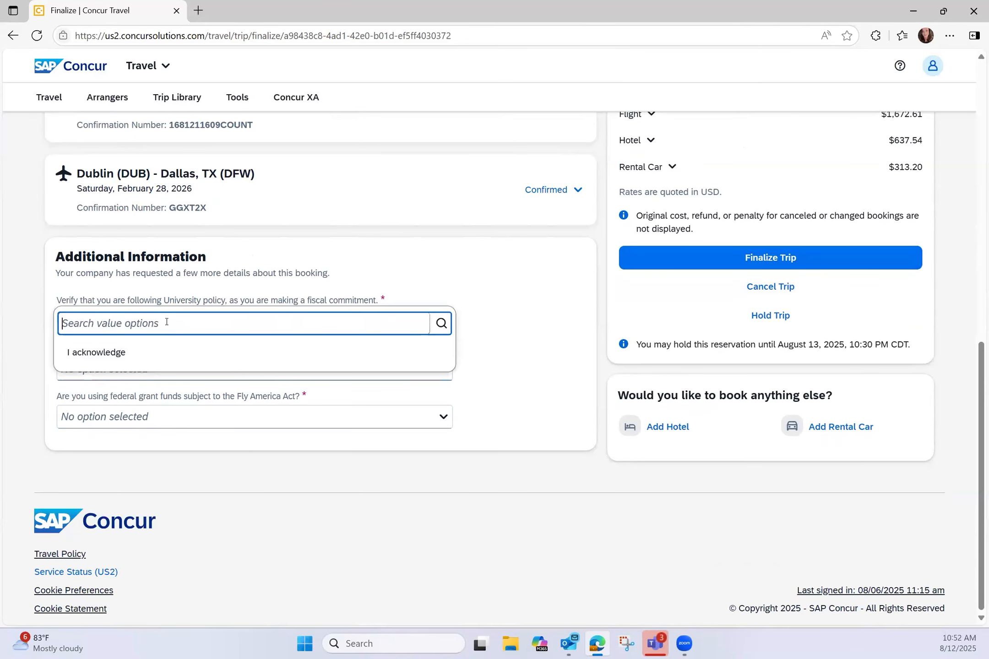
left_click(132, 351)
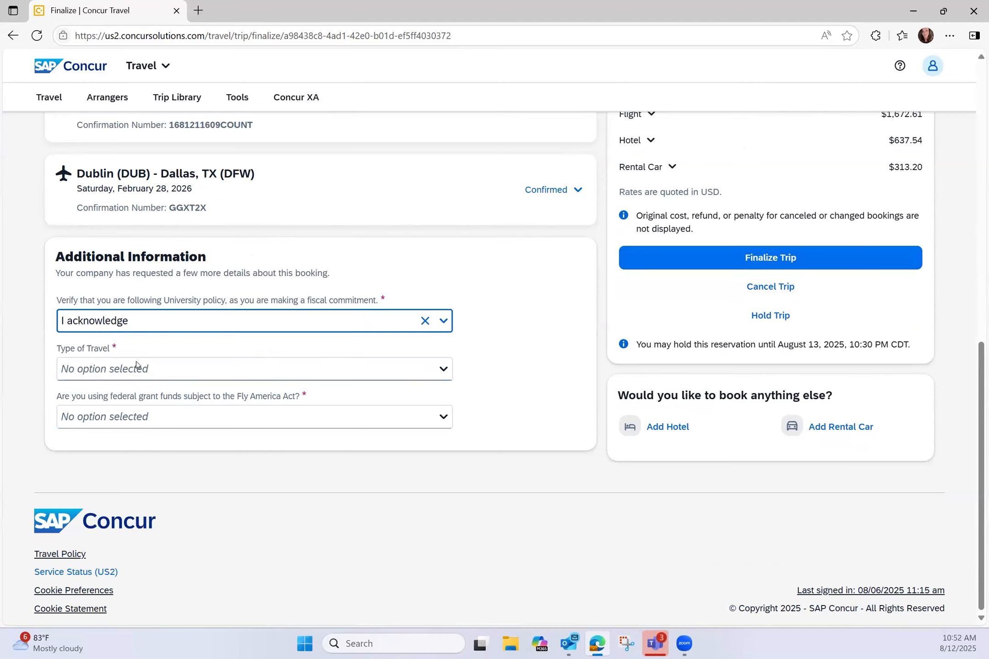
left_click(128, 375)
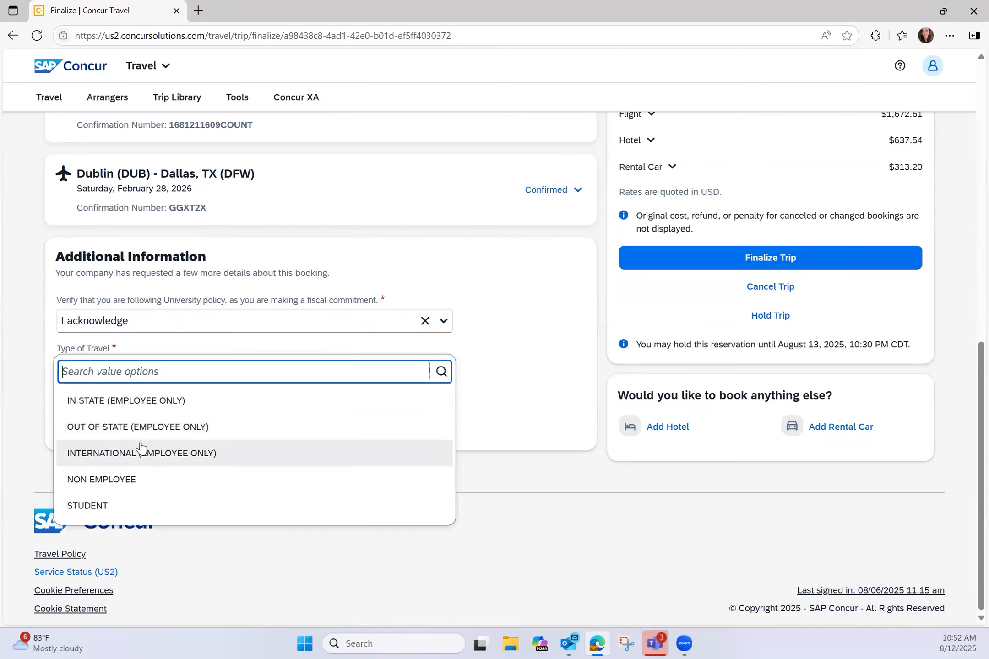
left_click(172, 464)
Step: Answer No to the Fly America Act question and finalize the trip
left_click(126, 417)
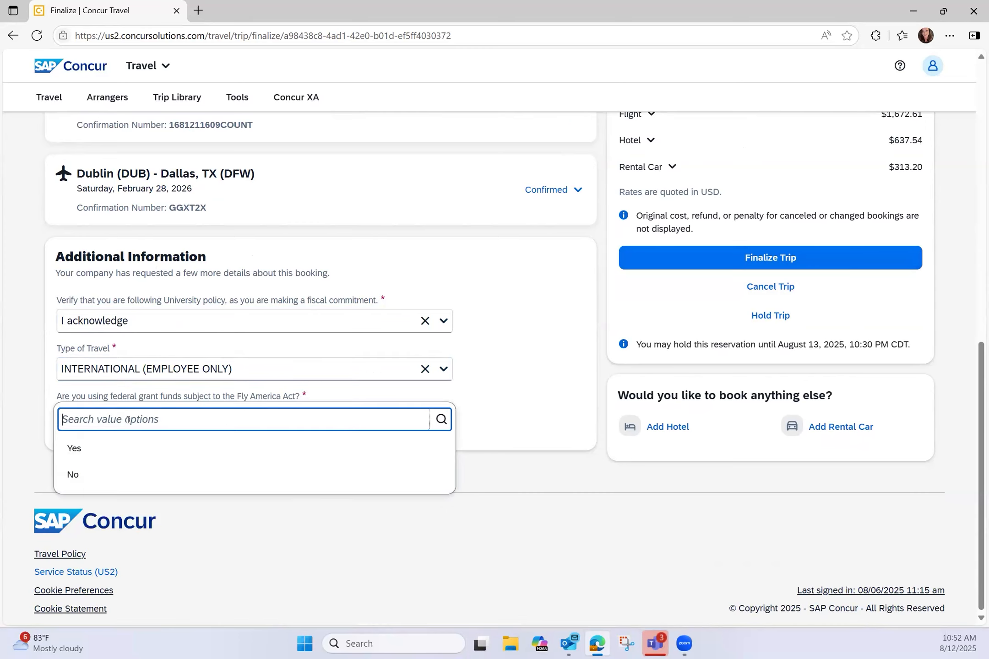
left_click(153, 447)
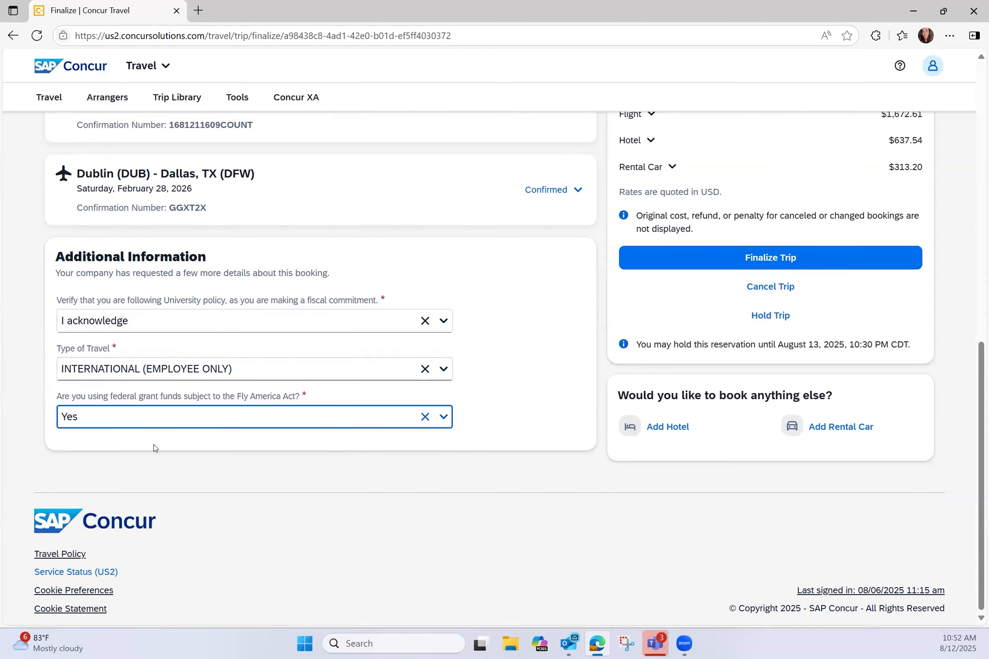
left_click(353, 409)
left_click(206, 481)
left_click(683, 264)
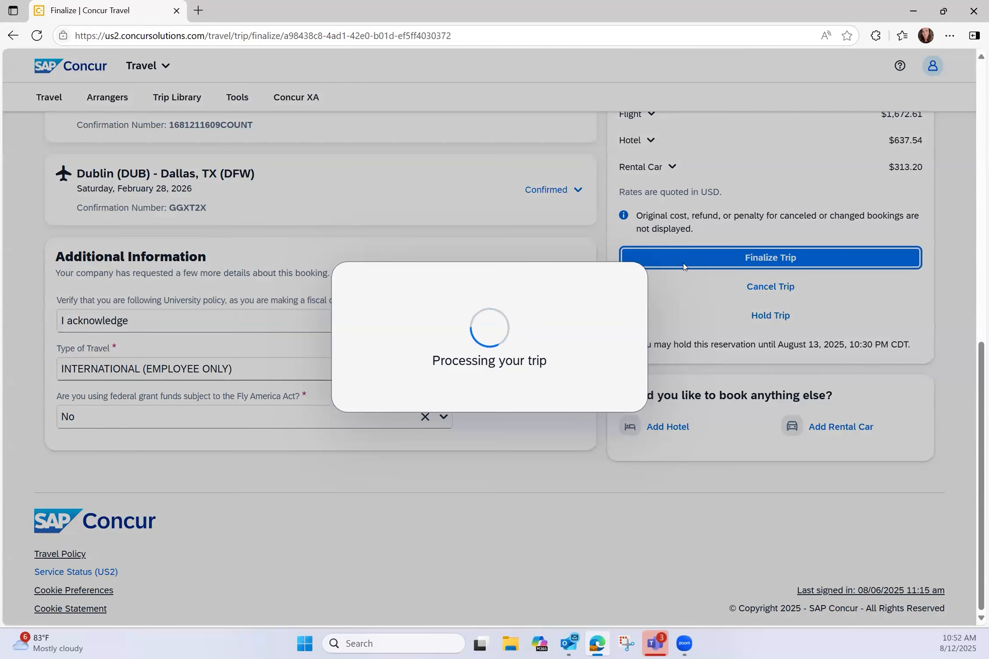